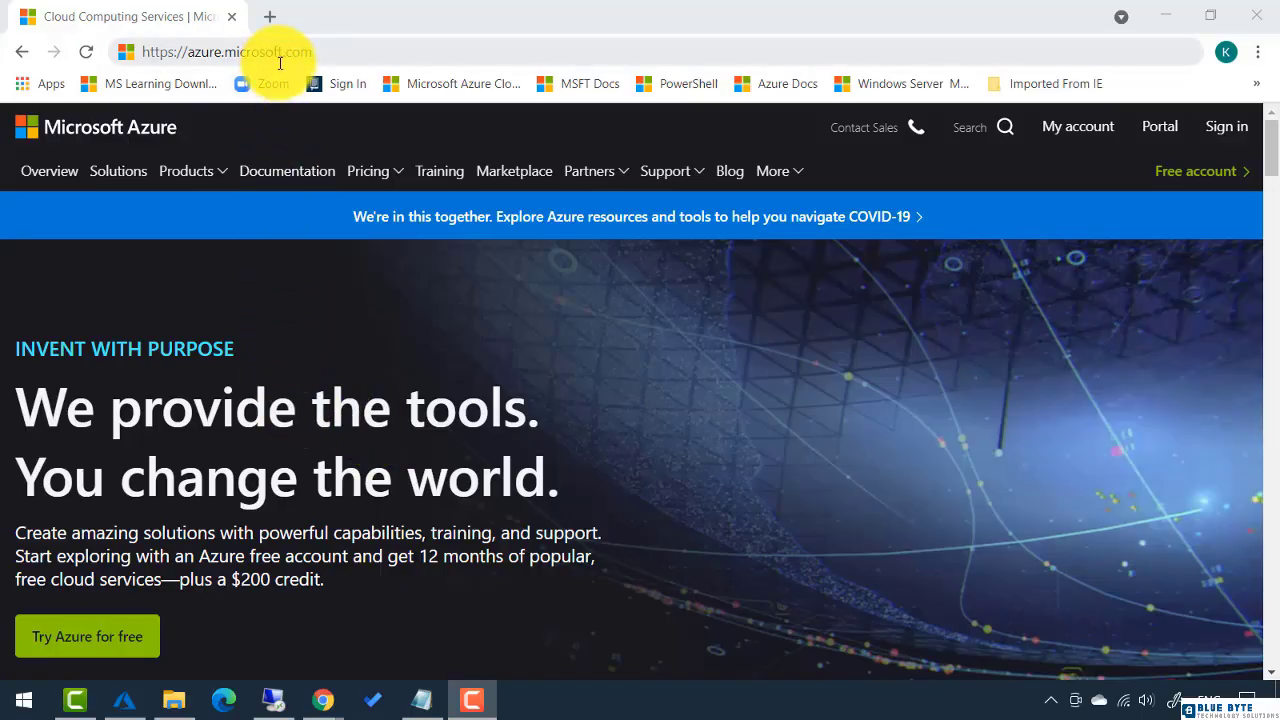
Open the Azure pricing calculator and add Virtual Machines to the estimate
click(398, 182)
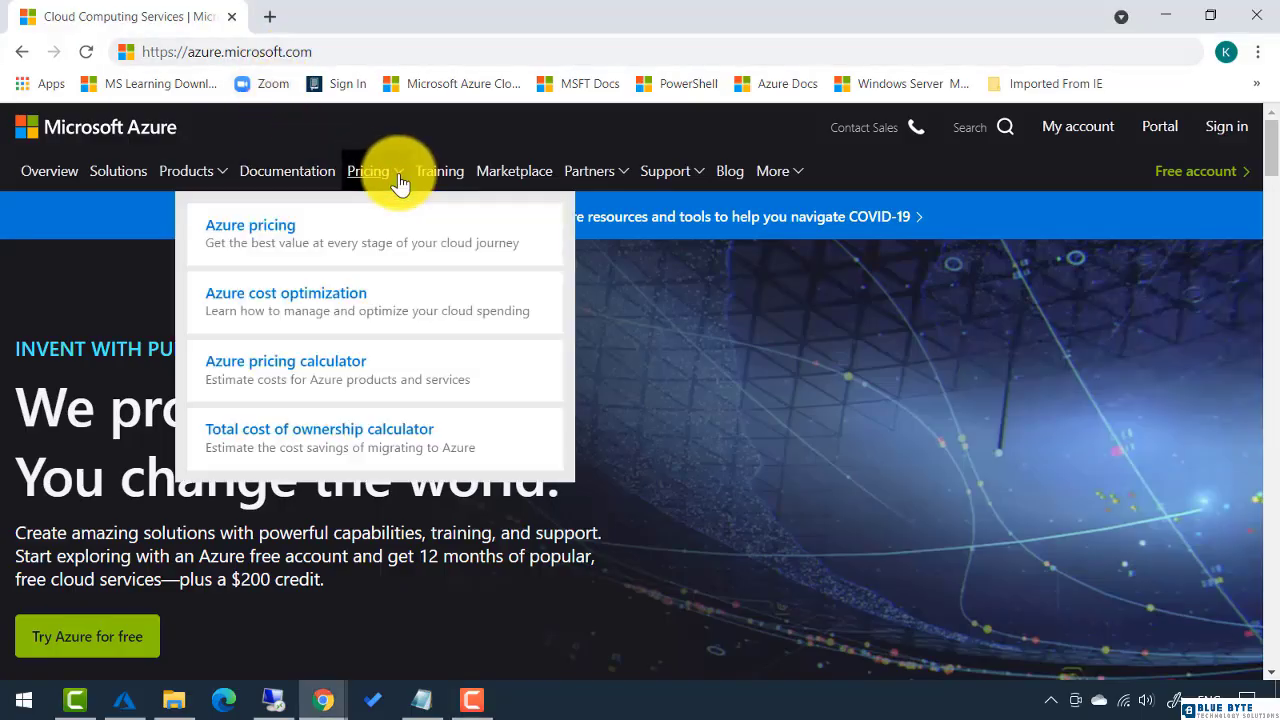
click(326, 398)
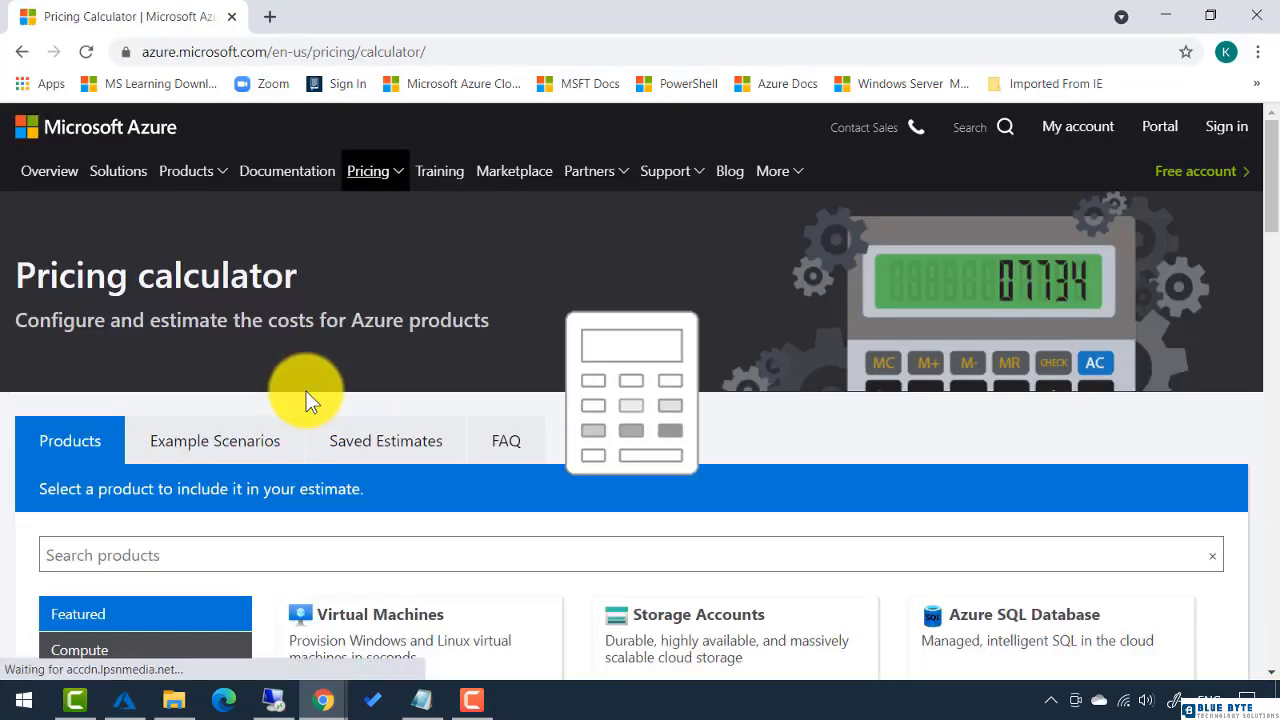
scroll(306, 391, down, 3)
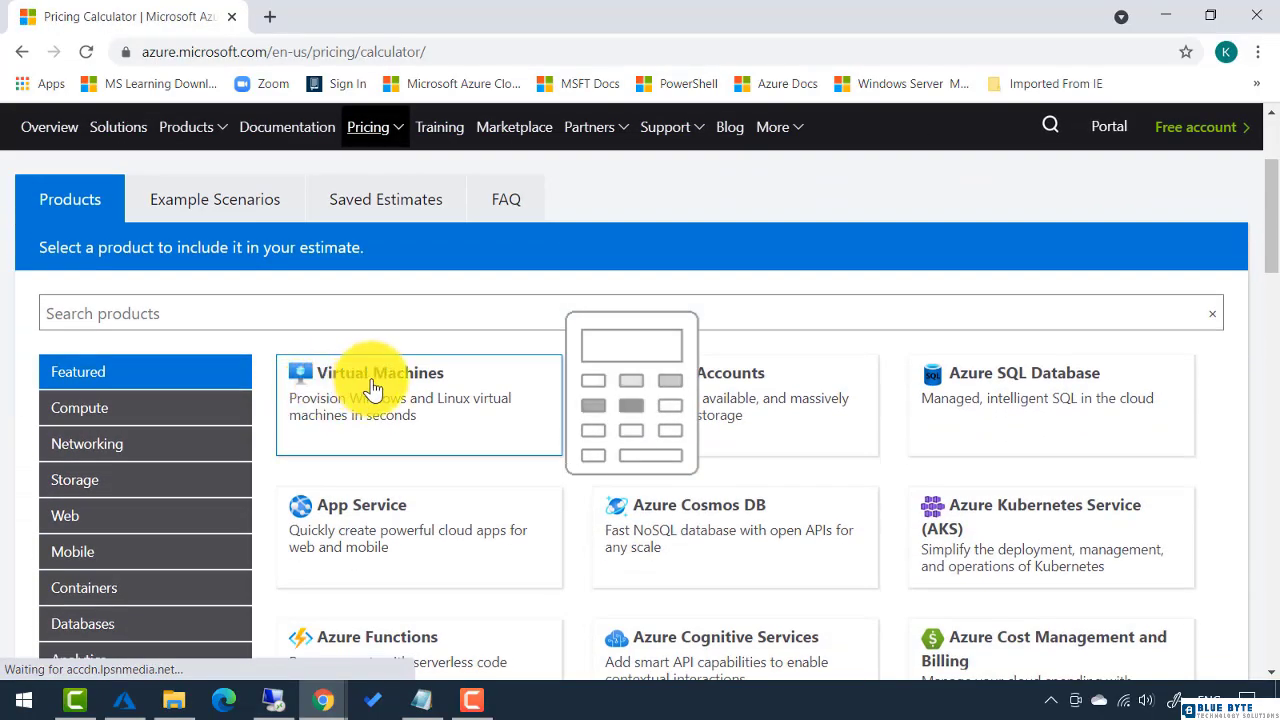
scroll(371, 388, down, 3)
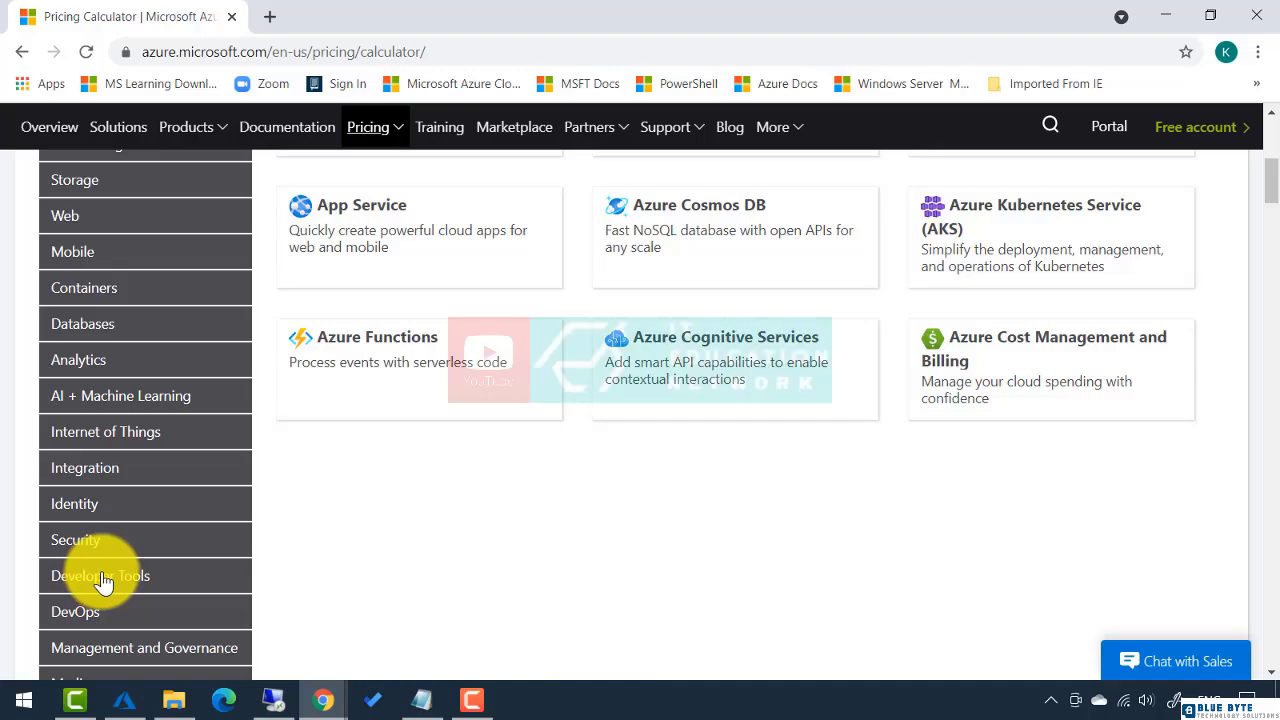
scroll(95, 575, up, 3)
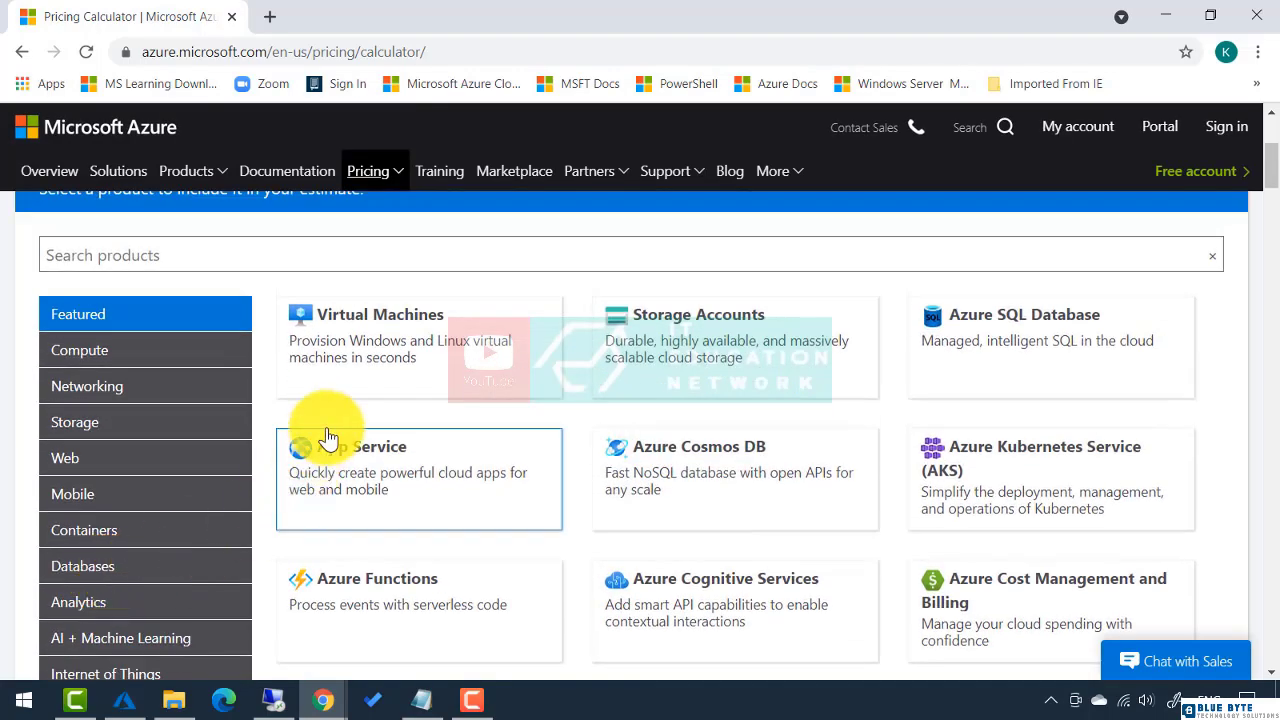
click(378, 330)
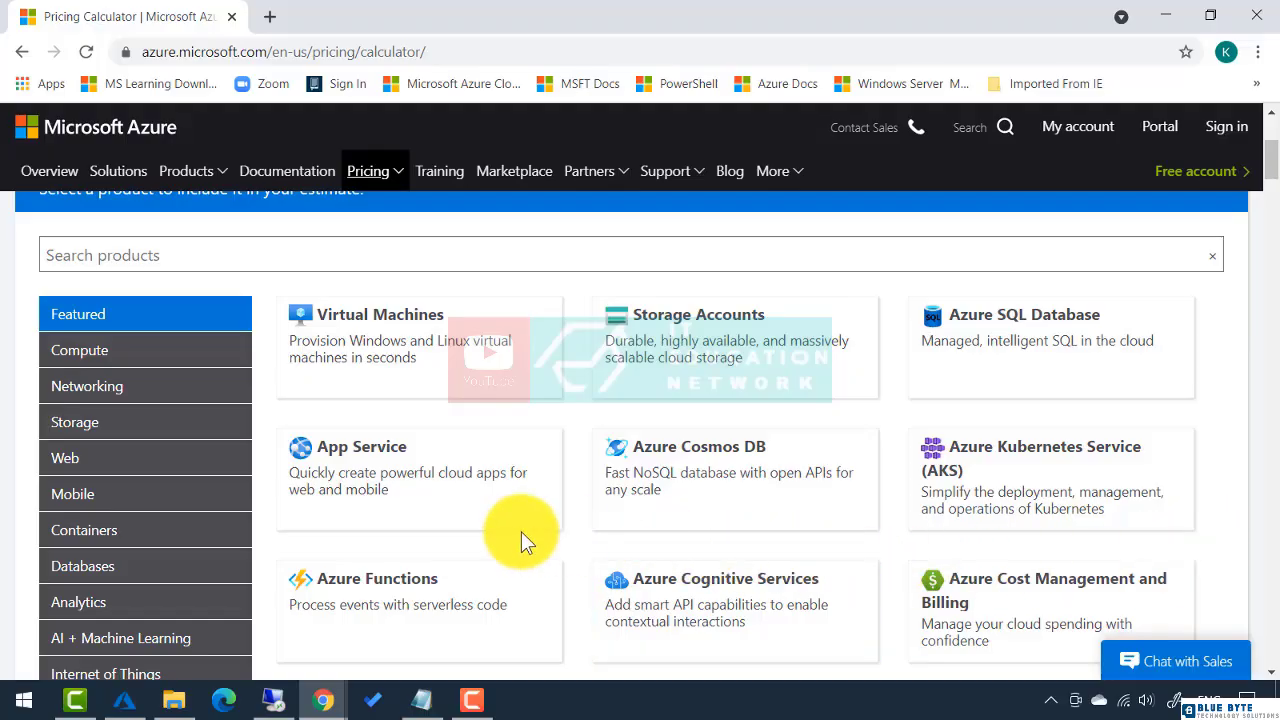
Set the region of the Virtual Machines entry in the estimate to Central India
scroll(521, 531, down, 5)
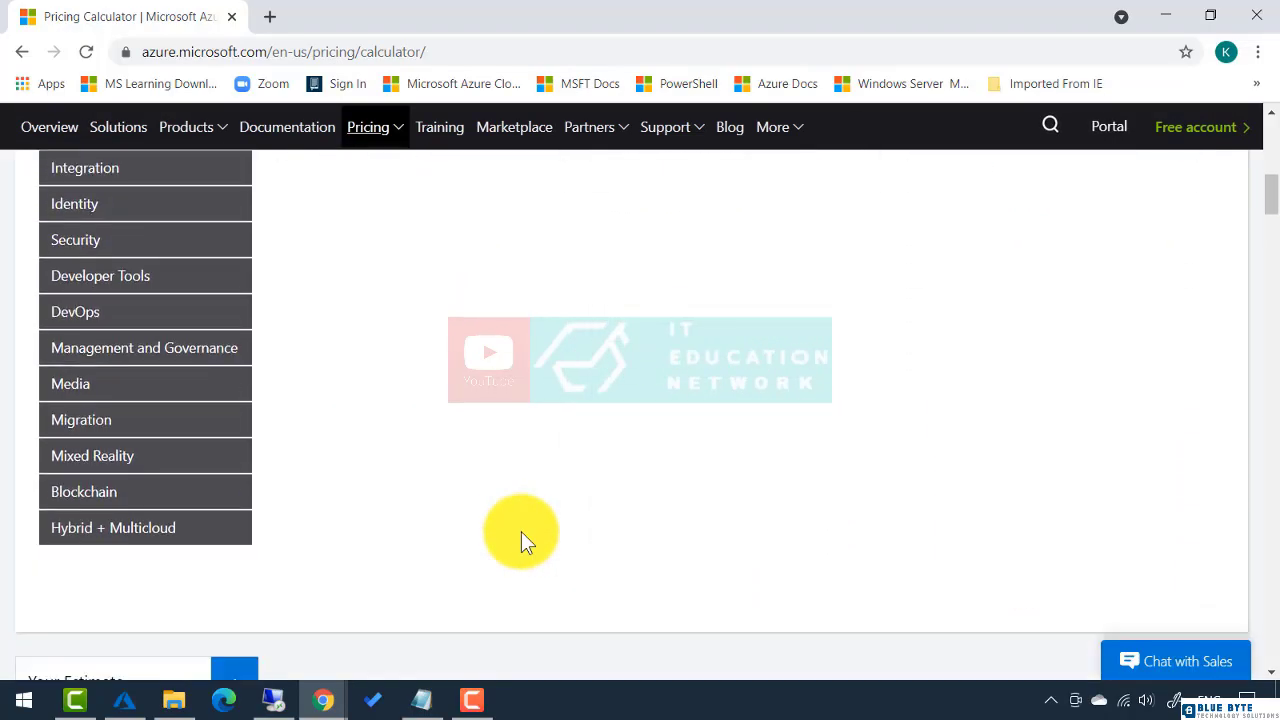
scroll(521, 531, down, 4)
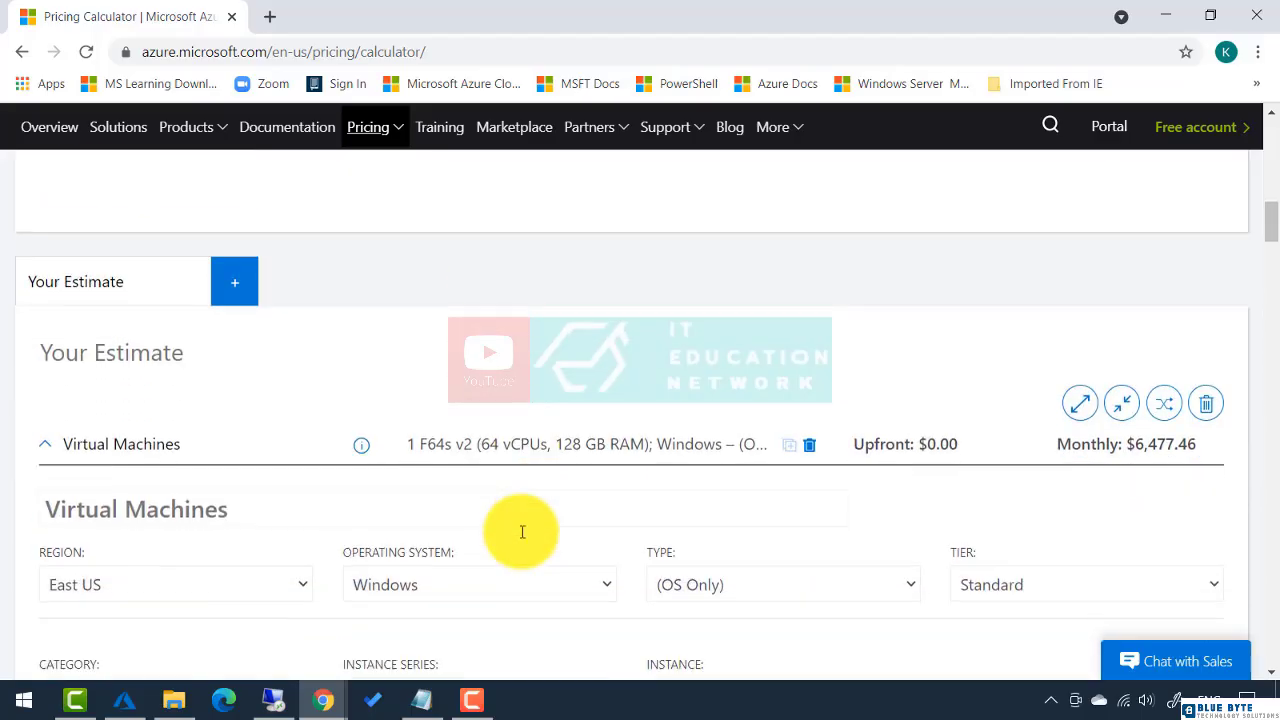
scroll(521, 531, down, 1)
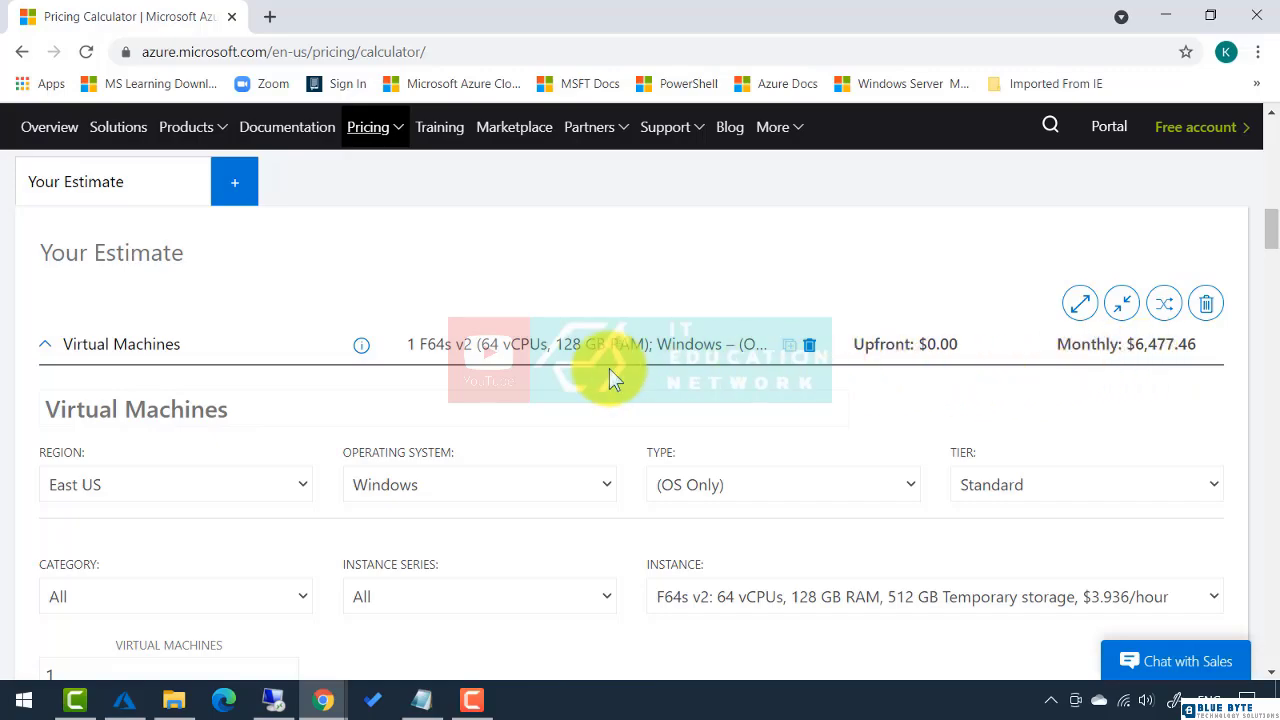
scroll(590, 372, down, 1)
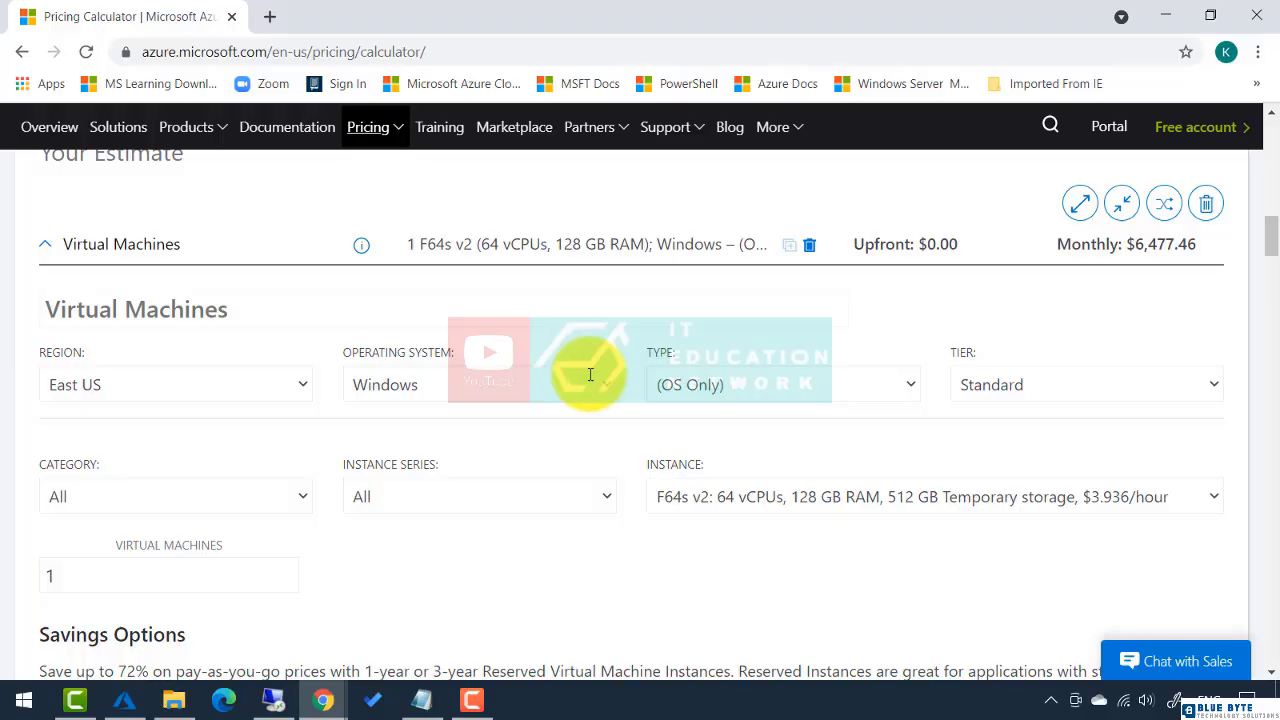
click(305, 390)
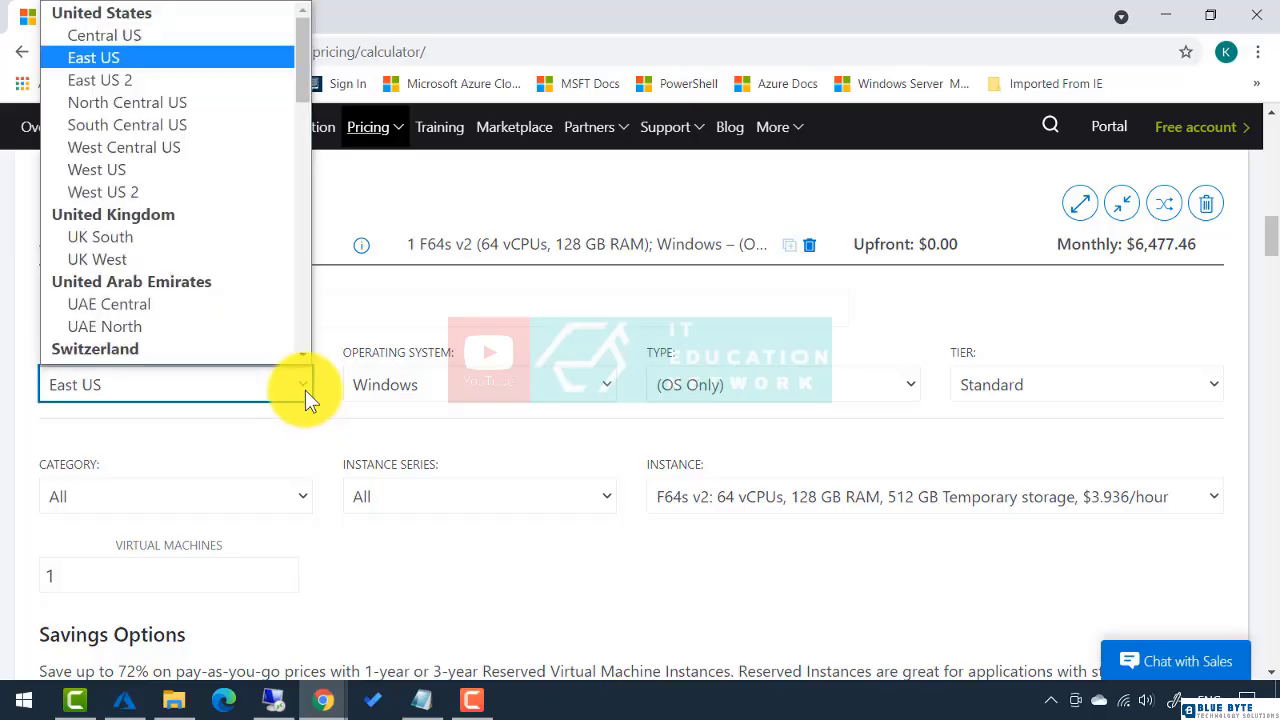
scroll(233, 322, up, 1)
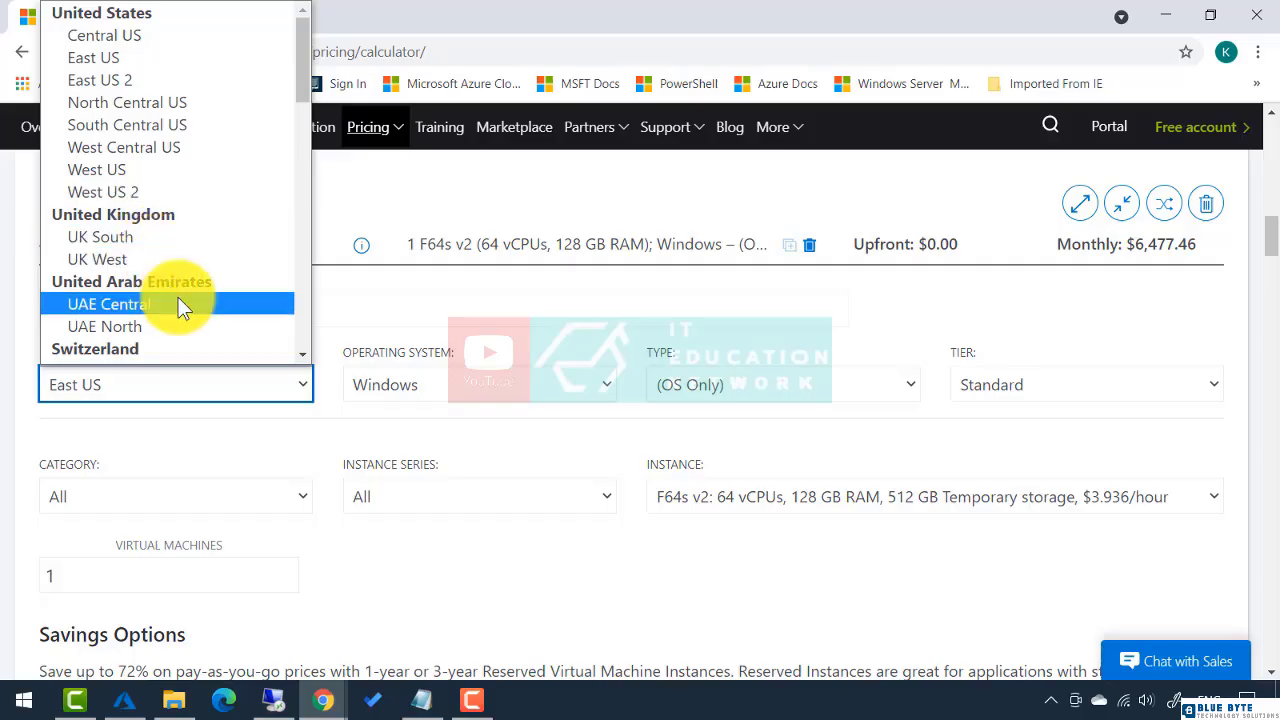
scroll(178, 297, down, 3)
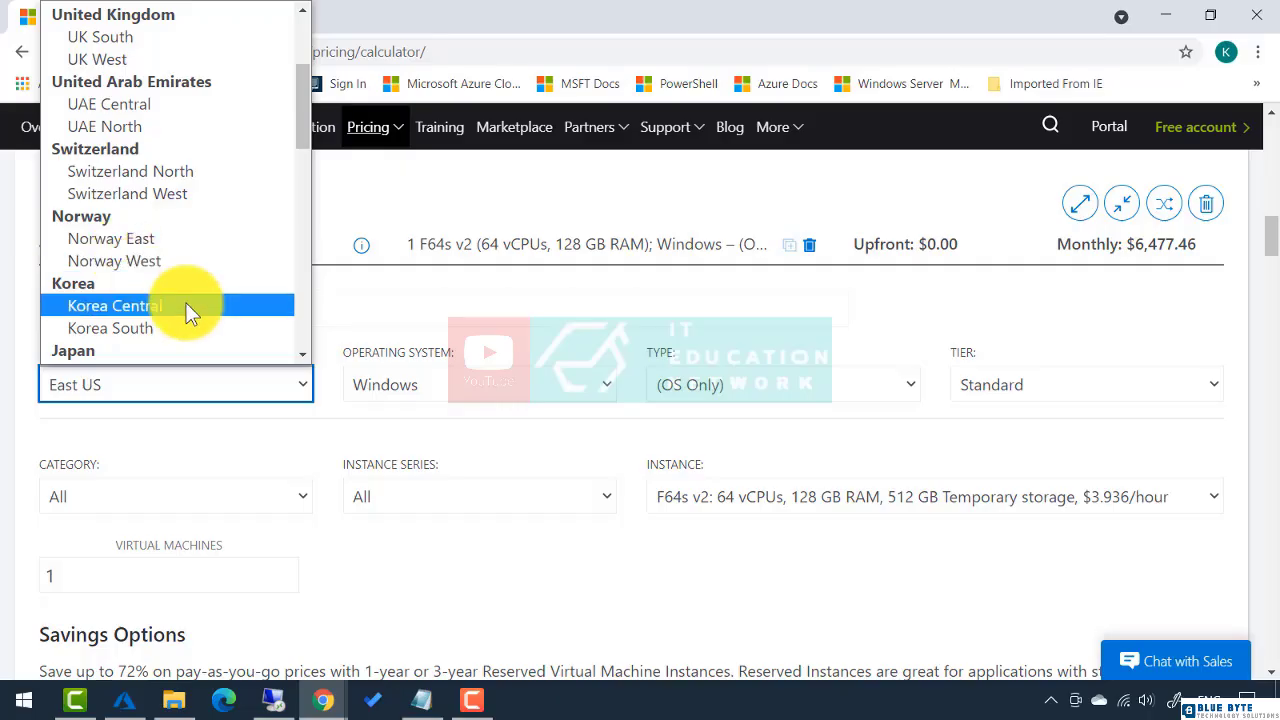
scroll(188, 305, down, 3)
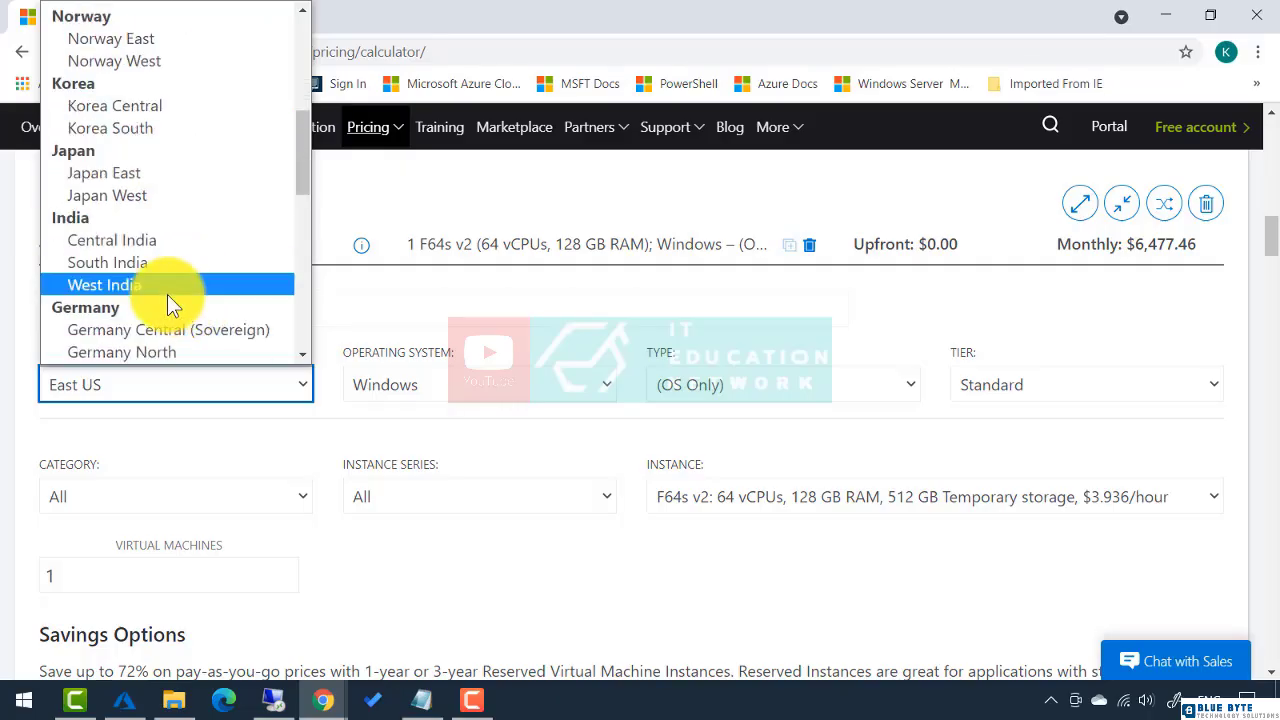
click(125, 239)
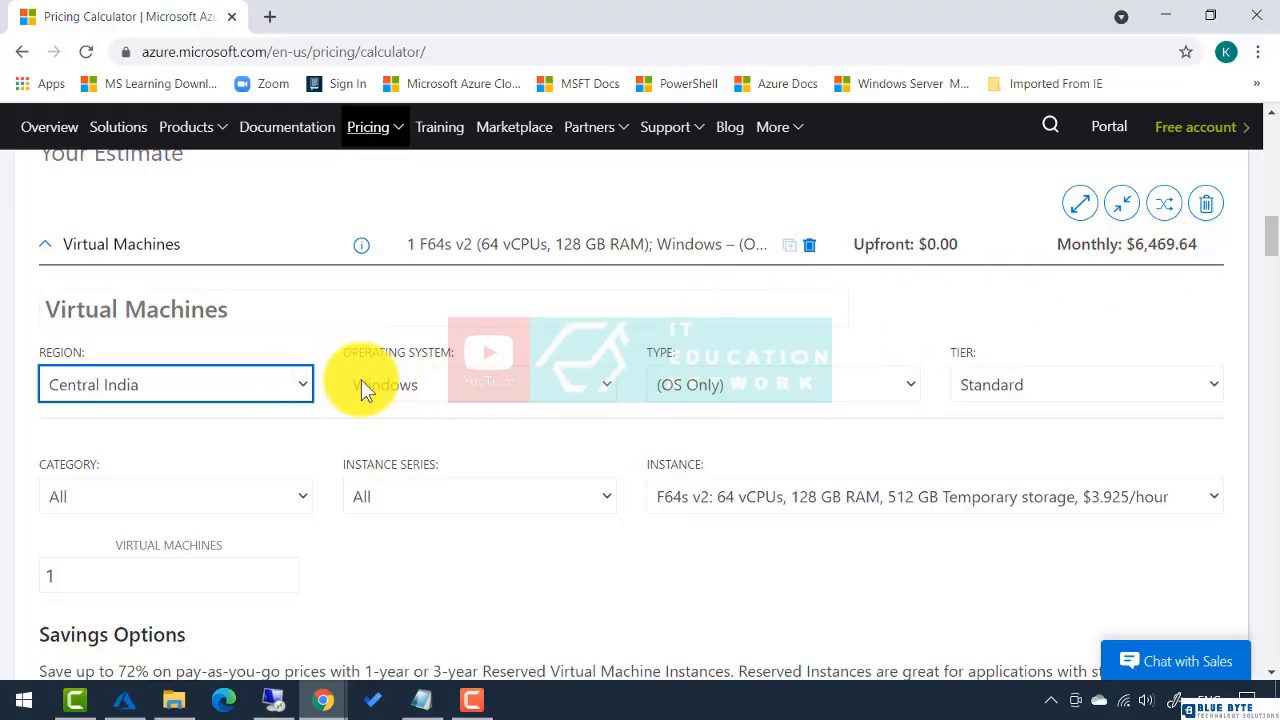
Switch the virtual machine region to Japan West to compare pricing, and return it to Central India
click(297, 385)
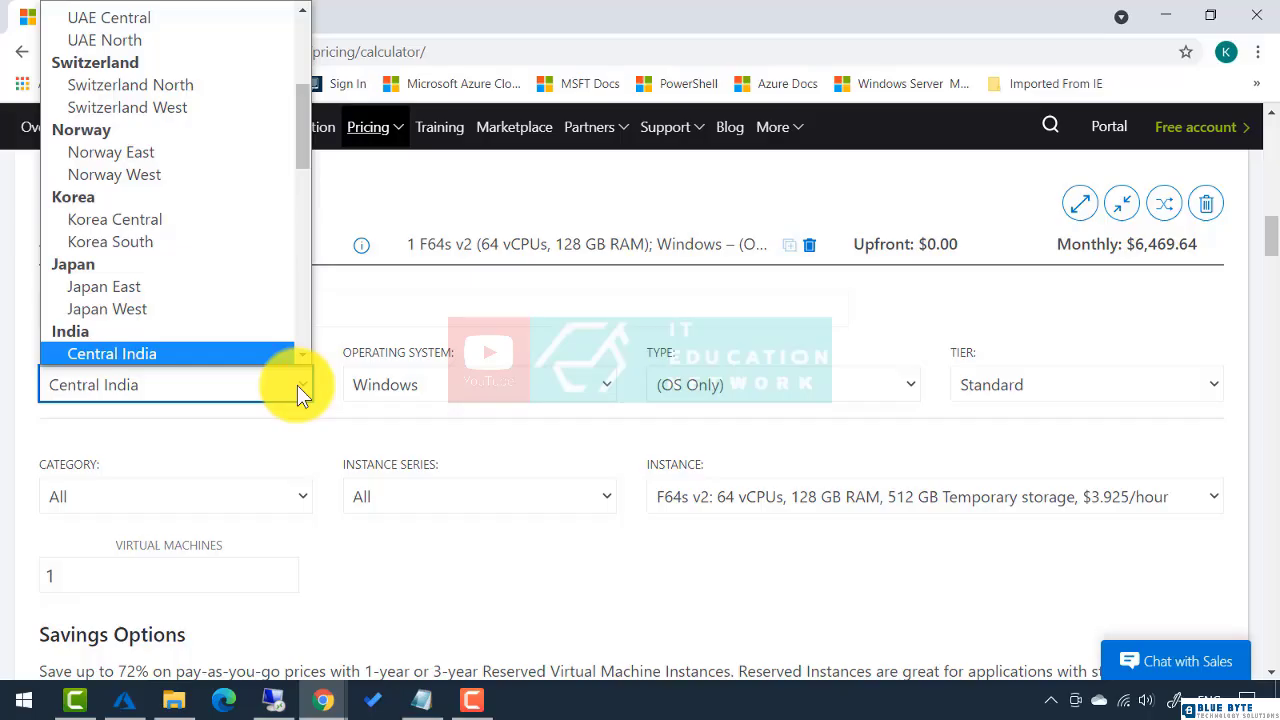
click(108, 286)
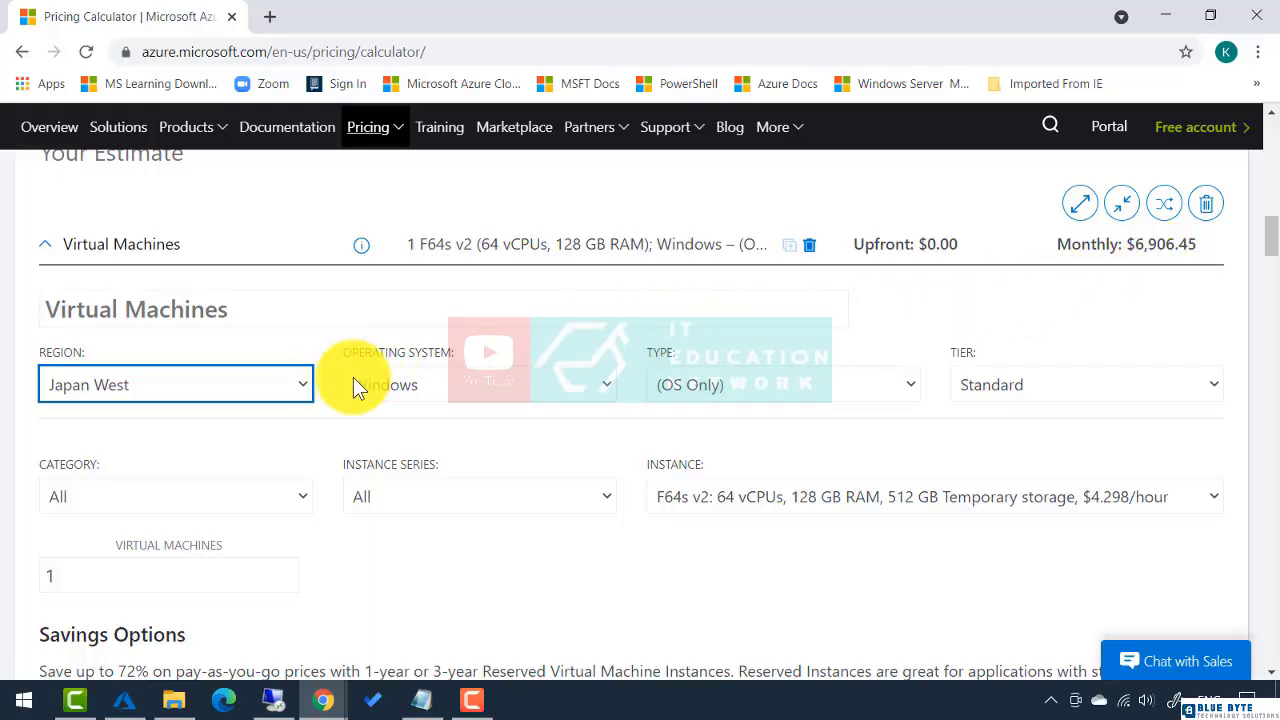
click(303, 384)
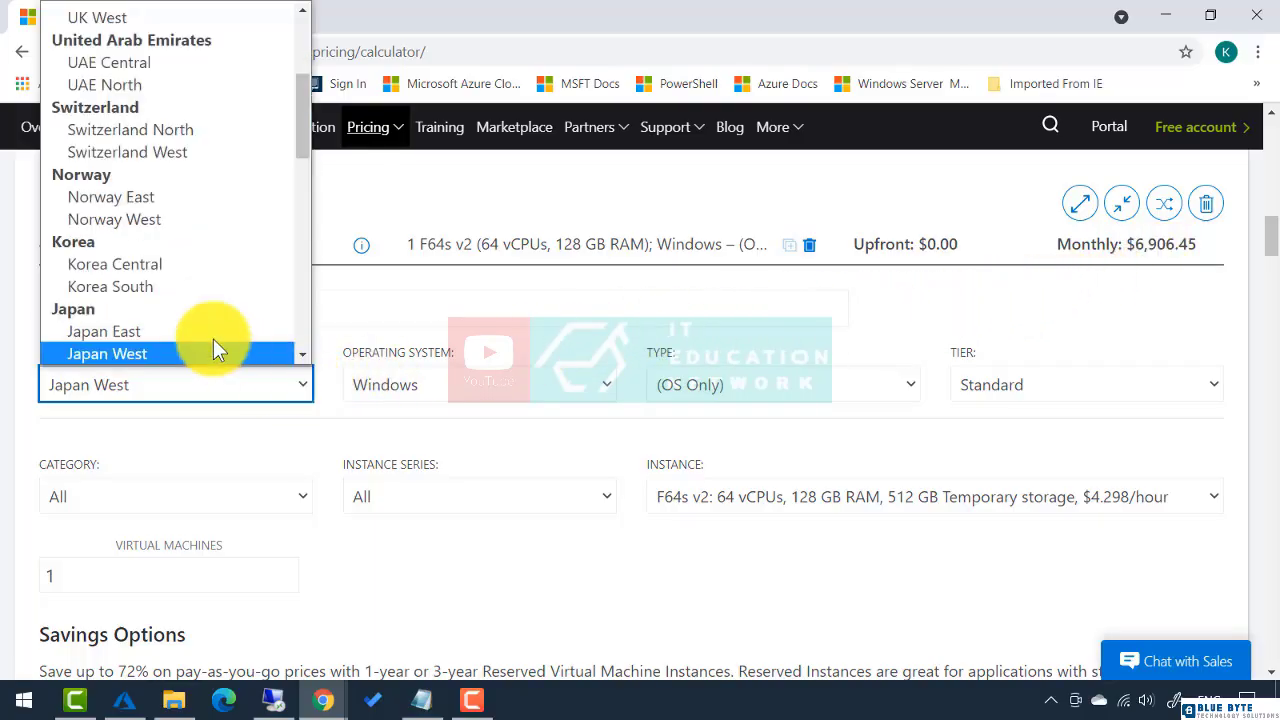
scroll(208, 315, down, 3)
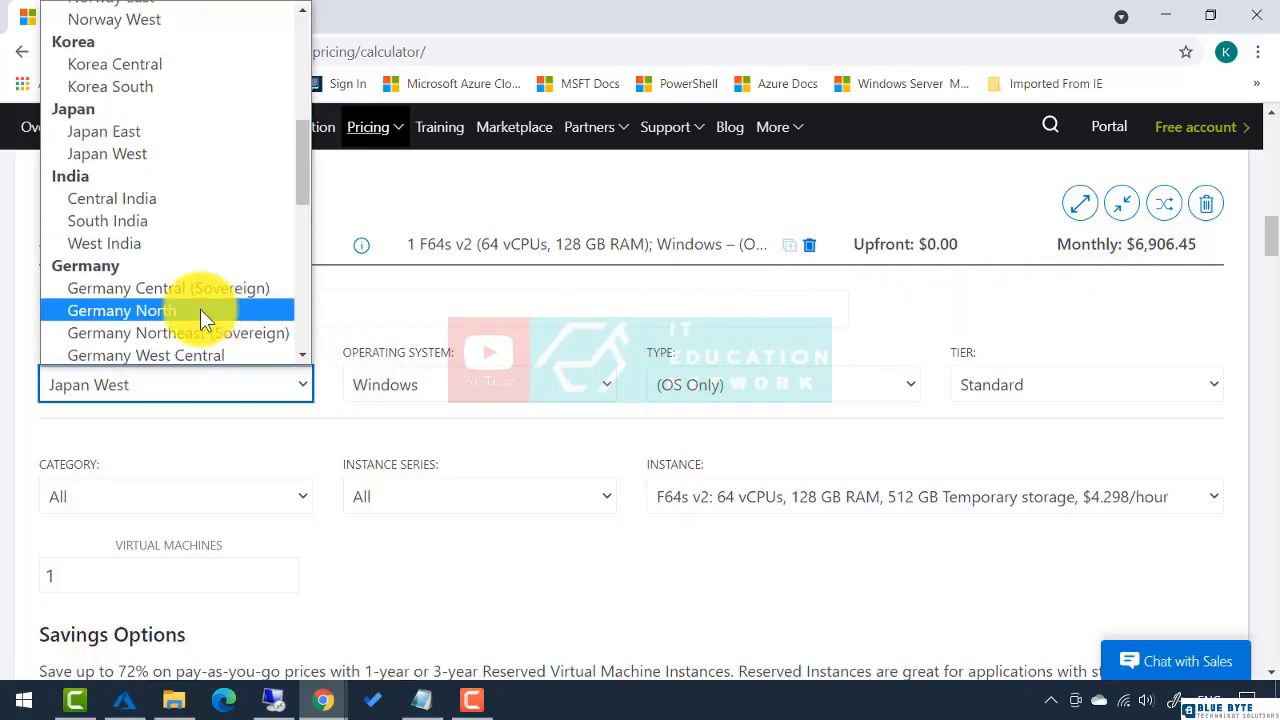
click(139, 200)
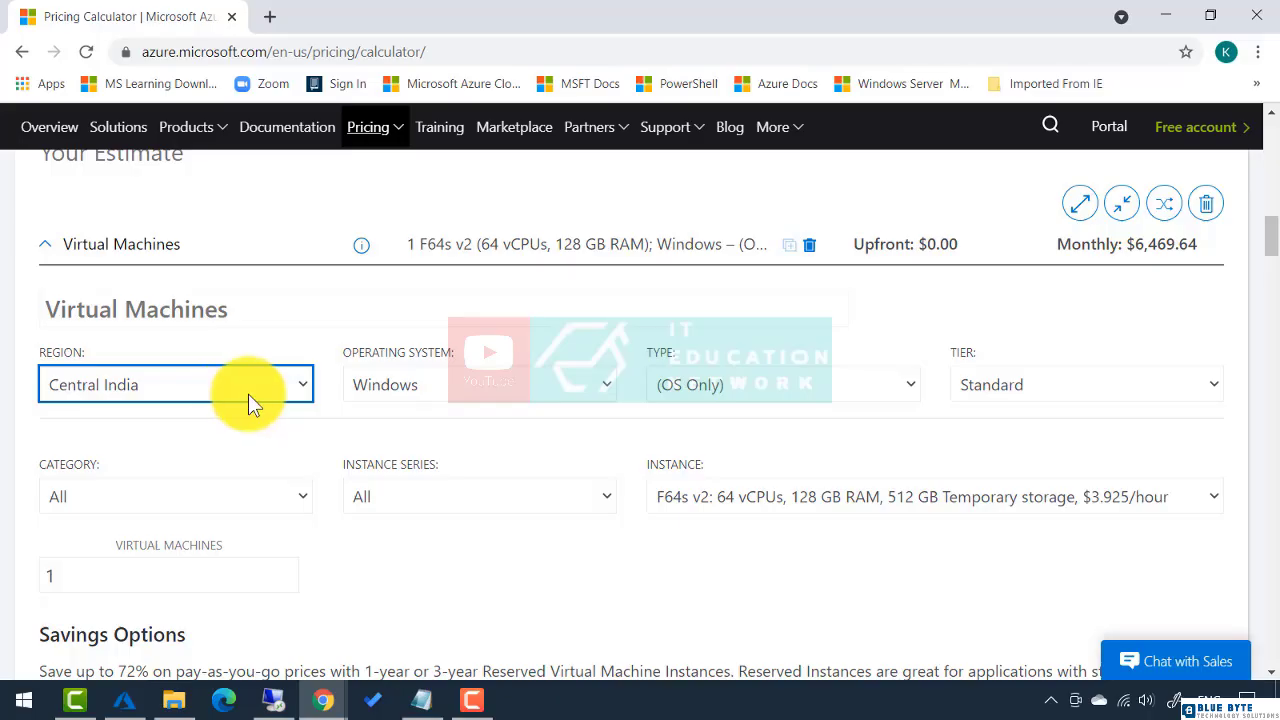
Check the operating system and type choices for the virtual machine, and keep its tier at Standard
click(405, 385)
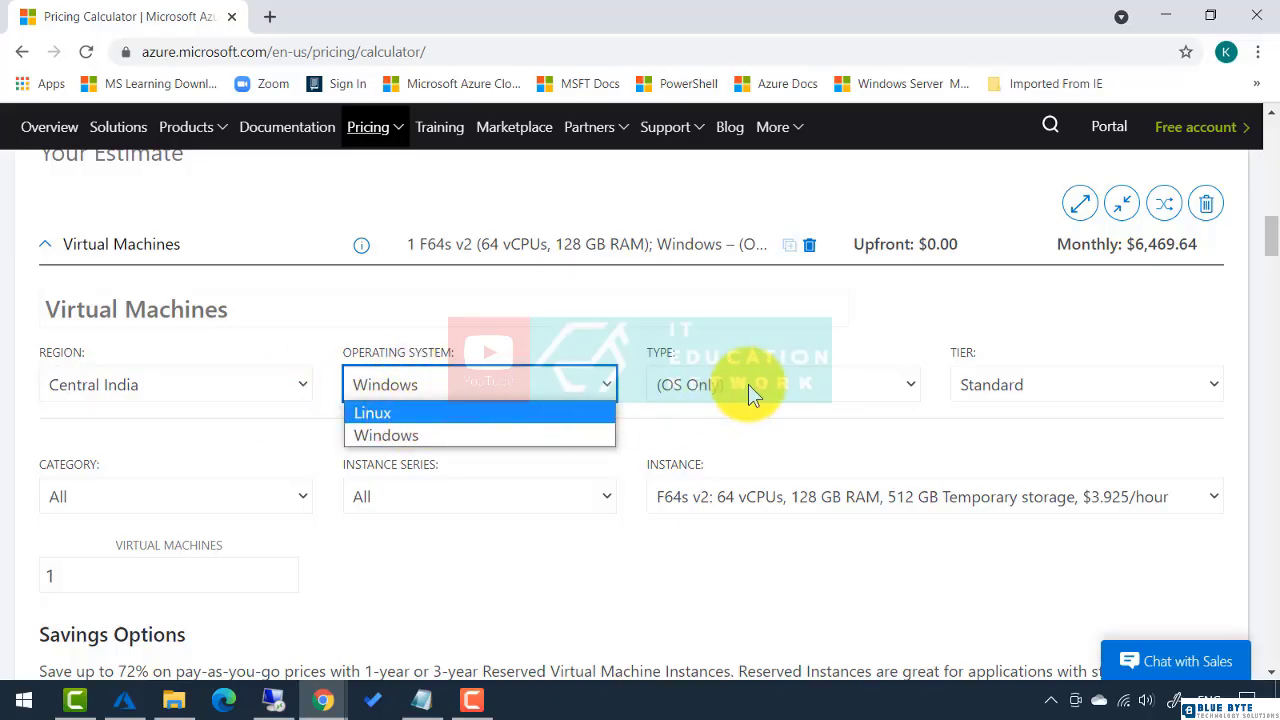
click(759, 337)
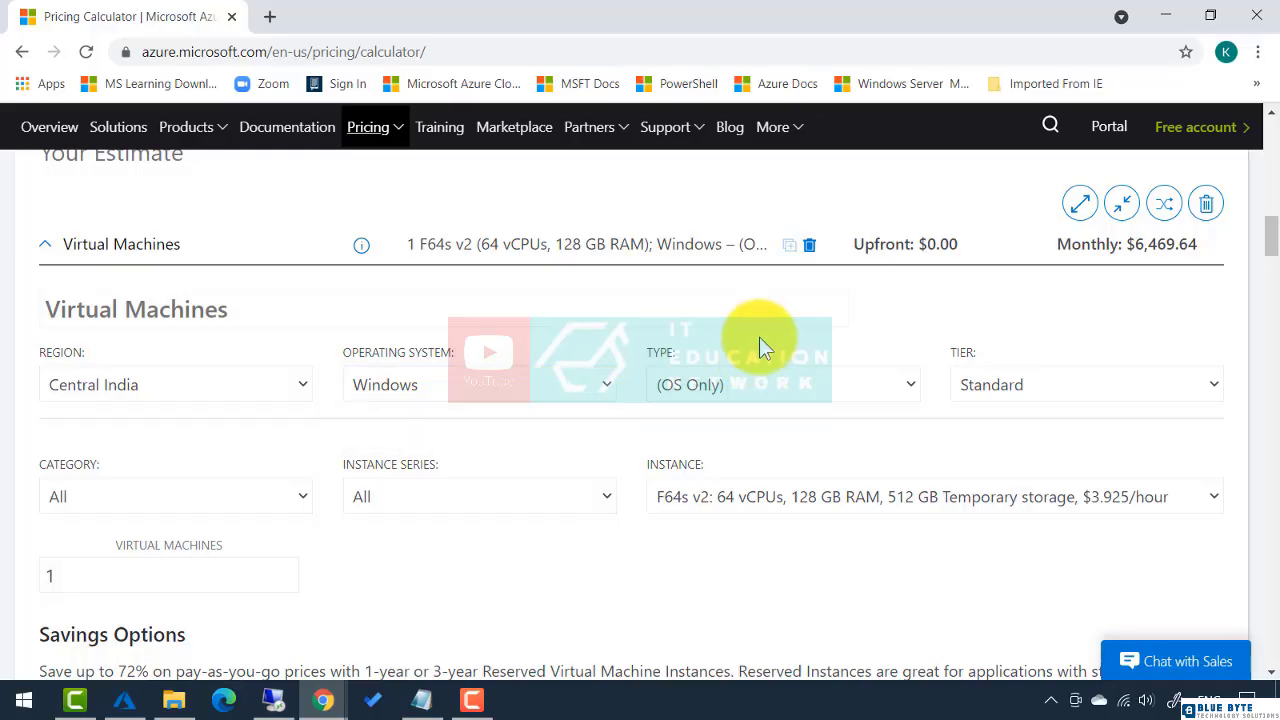
click(748, 394)
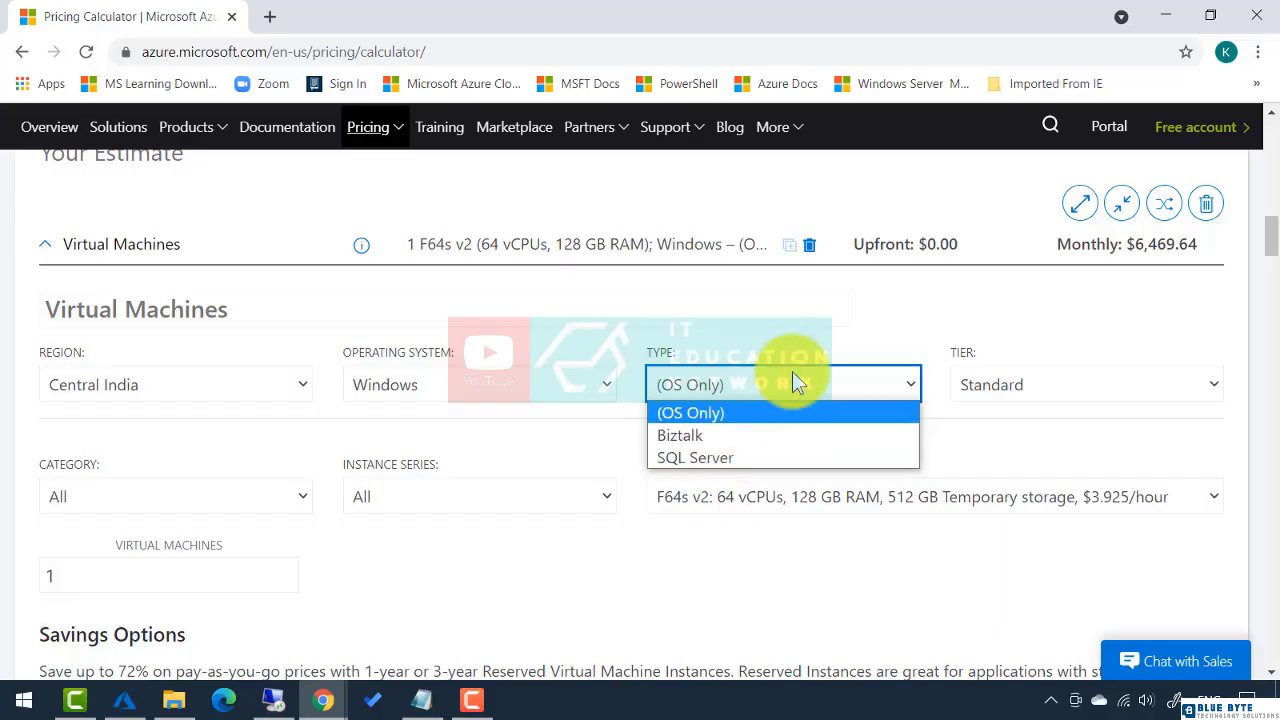
click(910, 323)
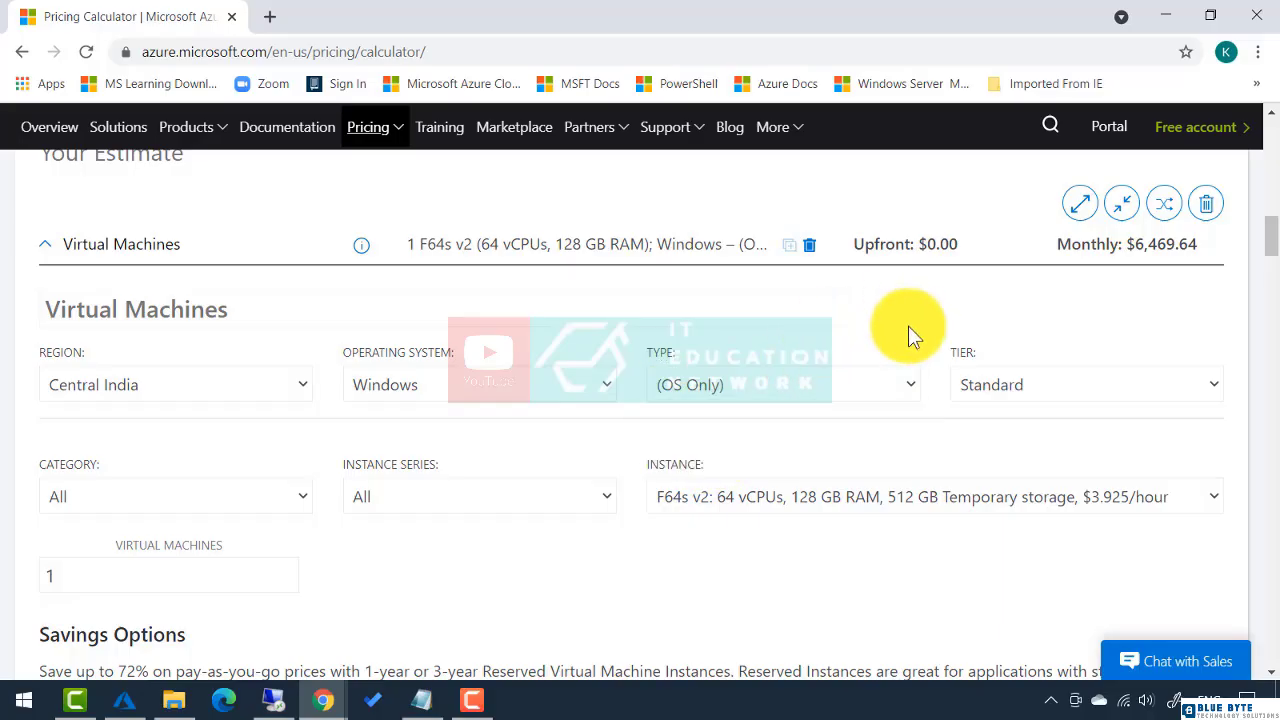
click(972, 386)
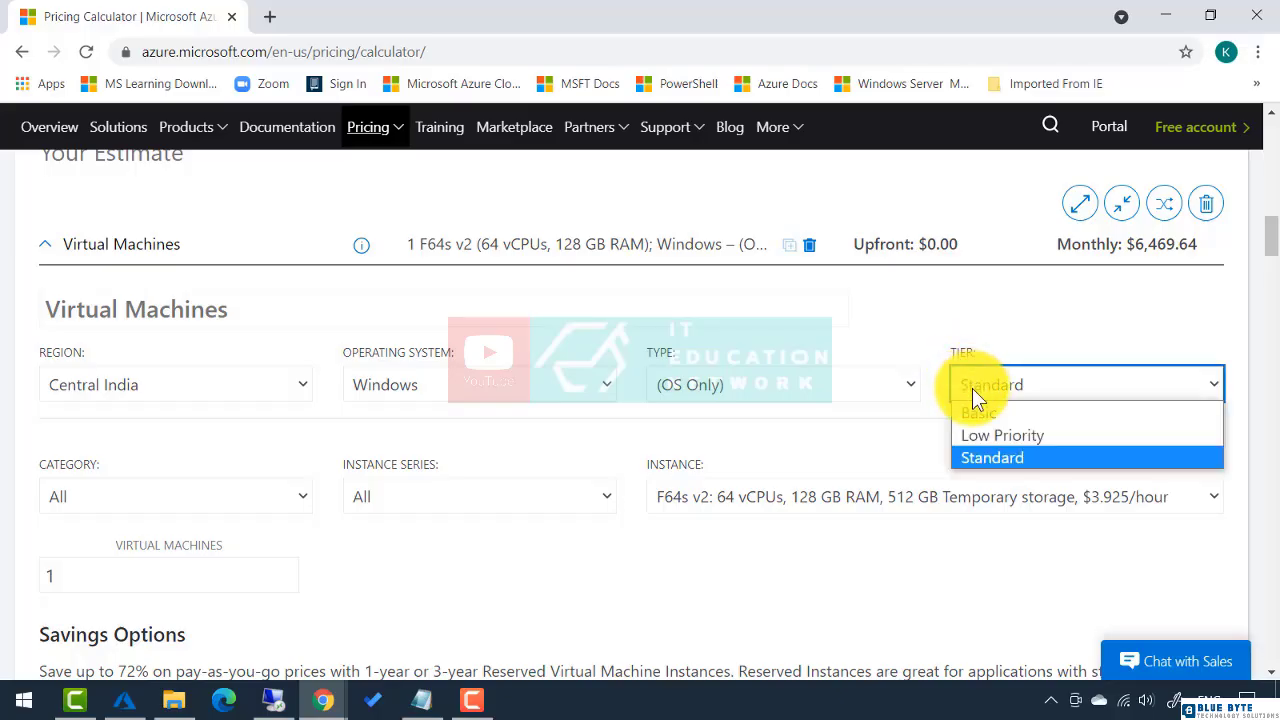
click(976, 460)
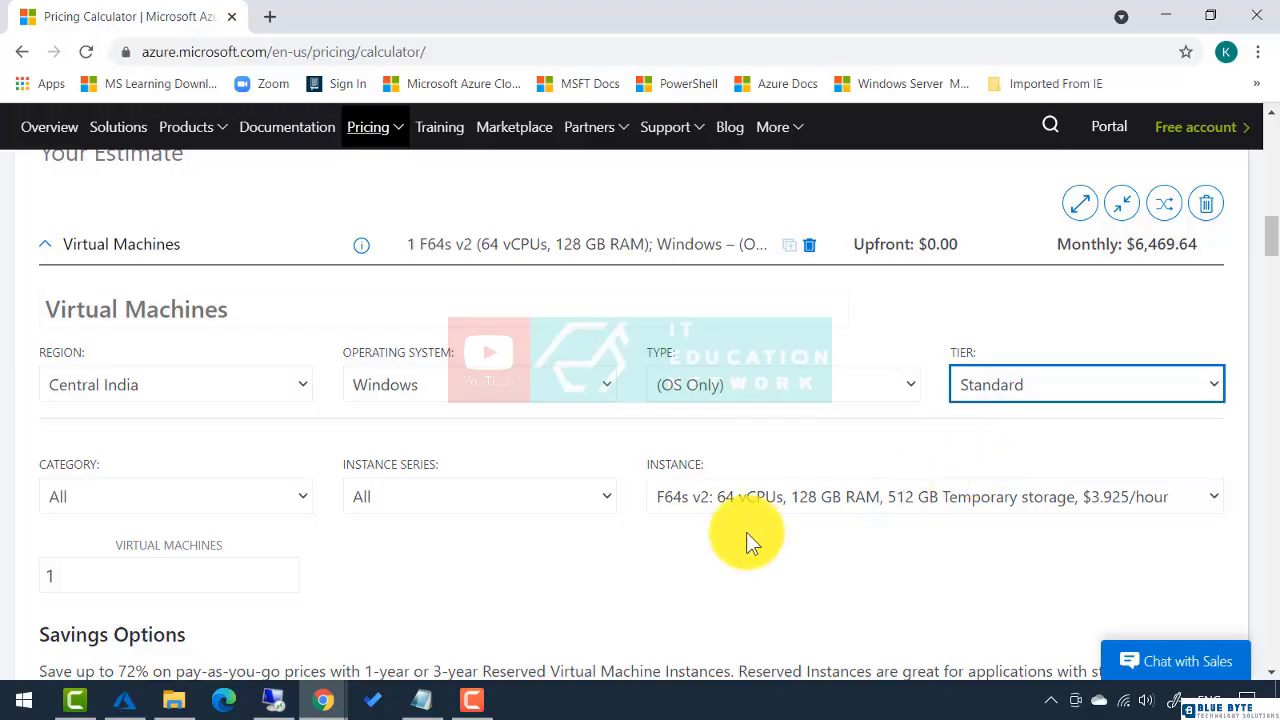
Keep the virtual machine category at All and set the instance series to Dv2-series
click(302, 500)
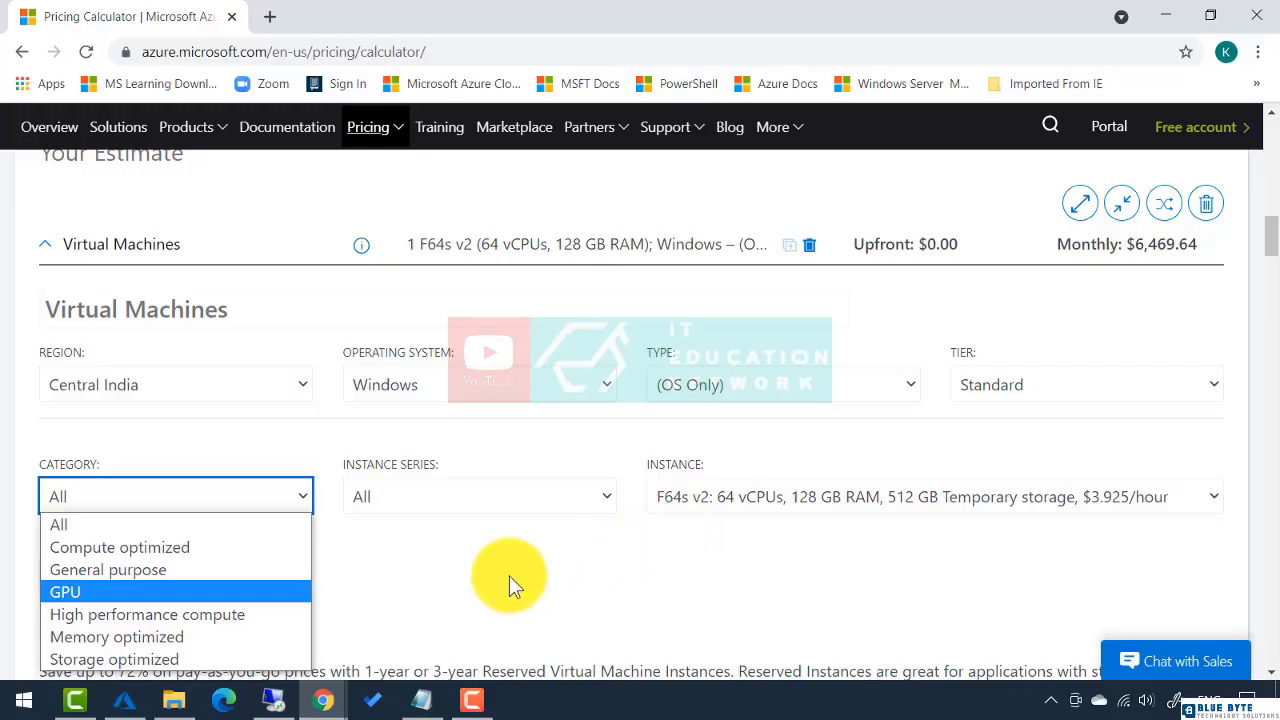
click(56, 527)
click(463, 506)
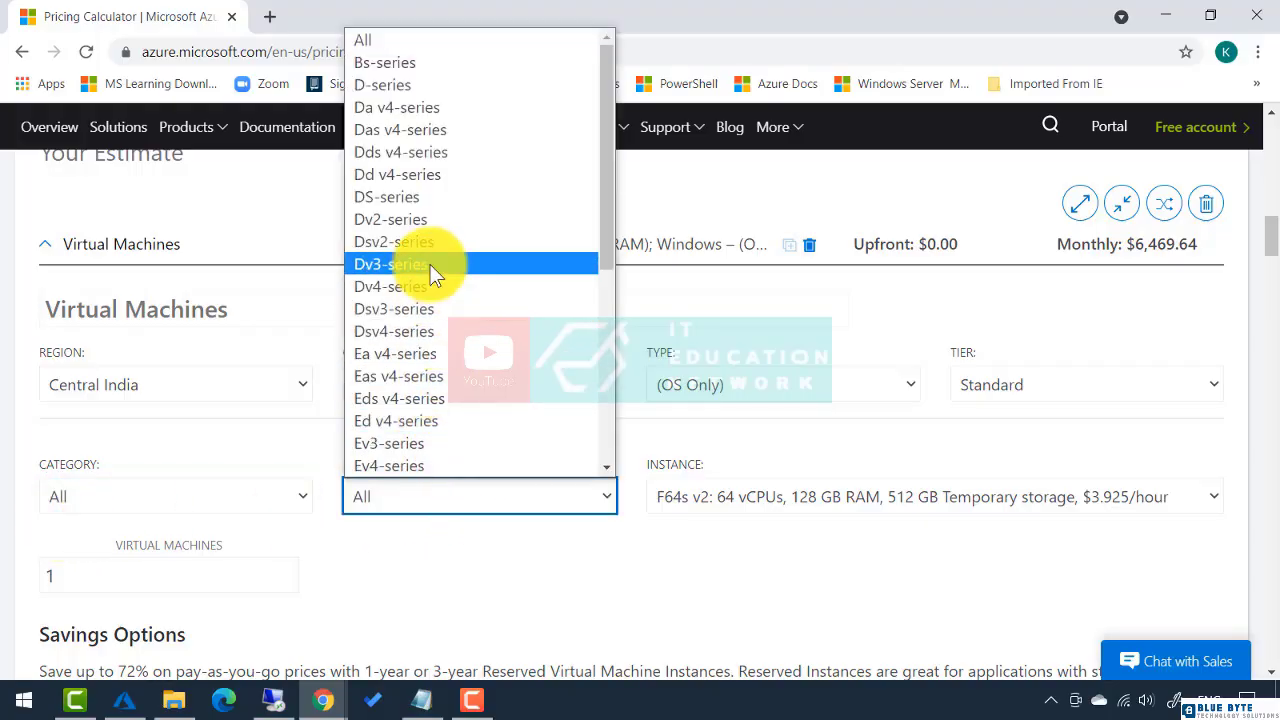
scroll(418, 182, down, 5)
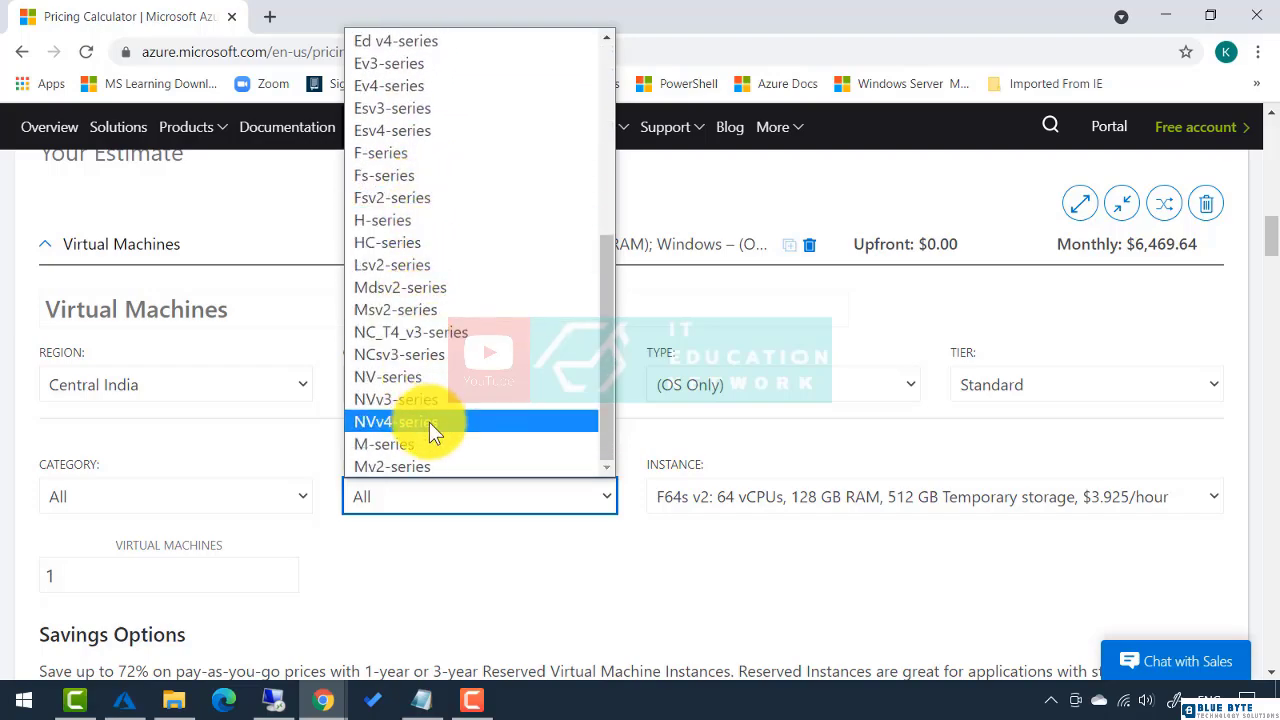
scroll(432, 432, up, 2)
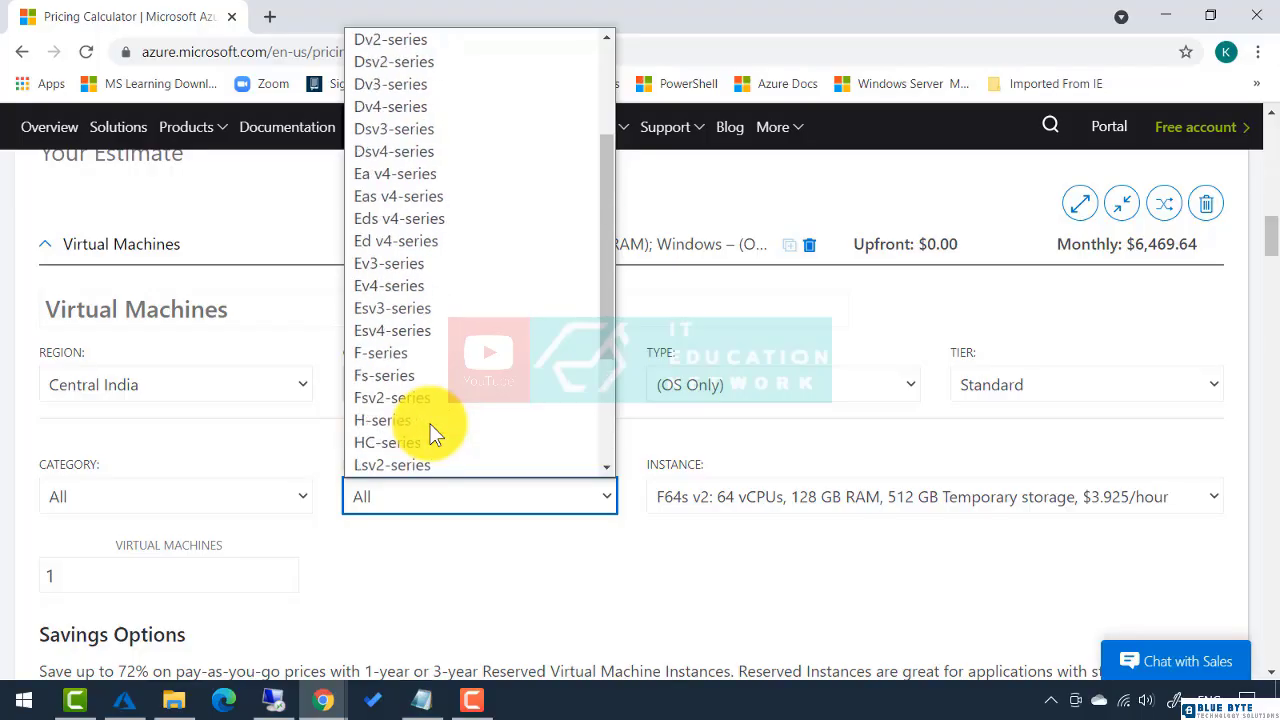
scroll(430, 430, up, 2)
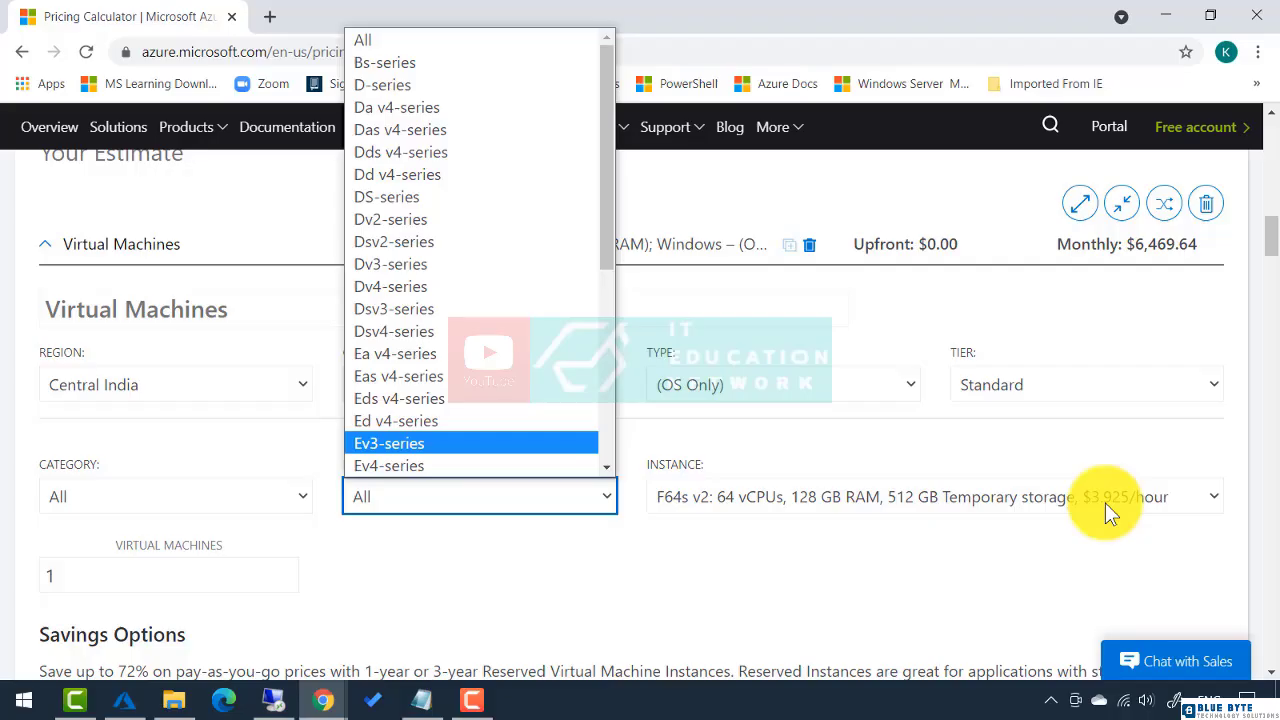
click(400, 222)
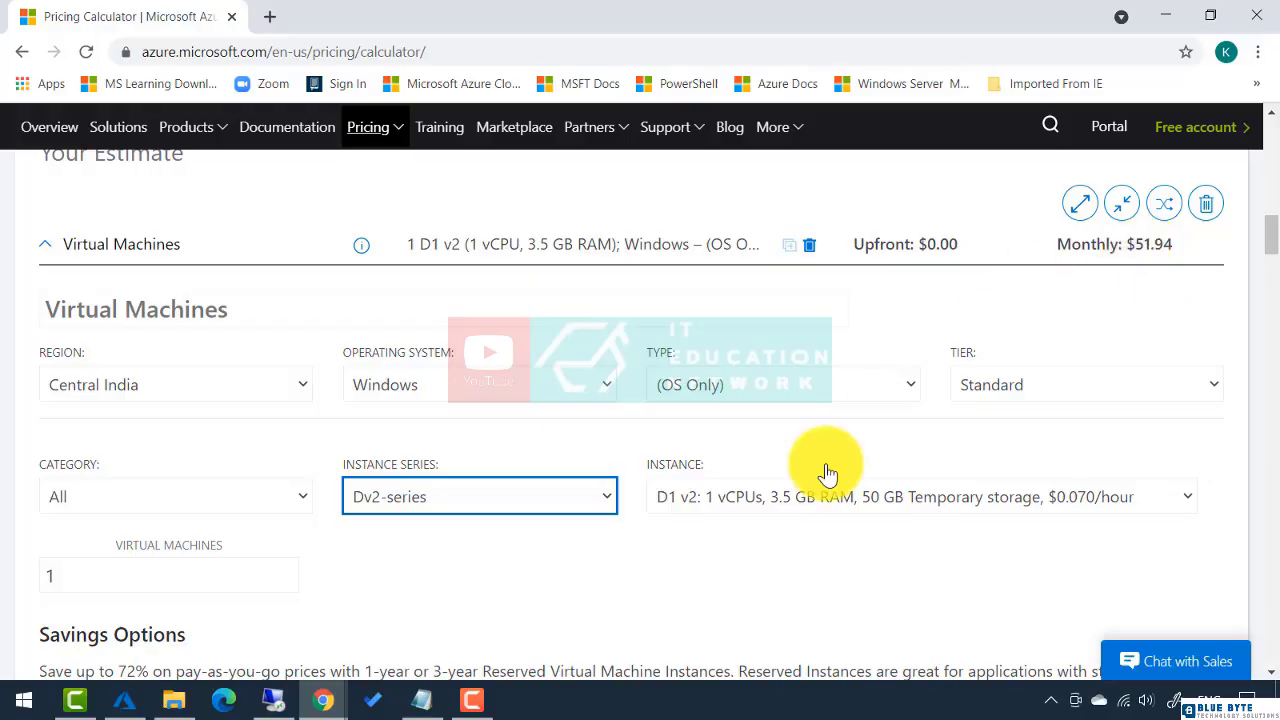
Compare the D1 v2 compute savings options by switching to pay as you go and 1 year reserved, and return to 3 year reserved
scroll(570, 605, down, 1)
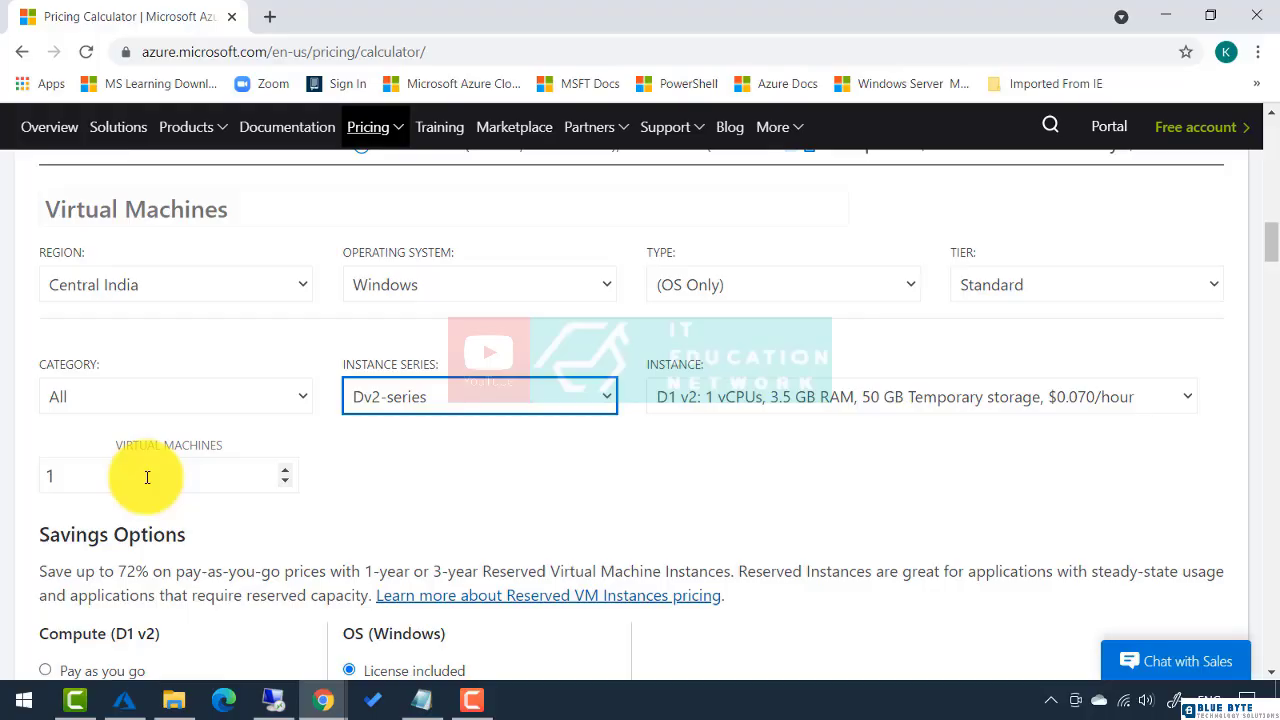
scroll(147, 477, down, 2)
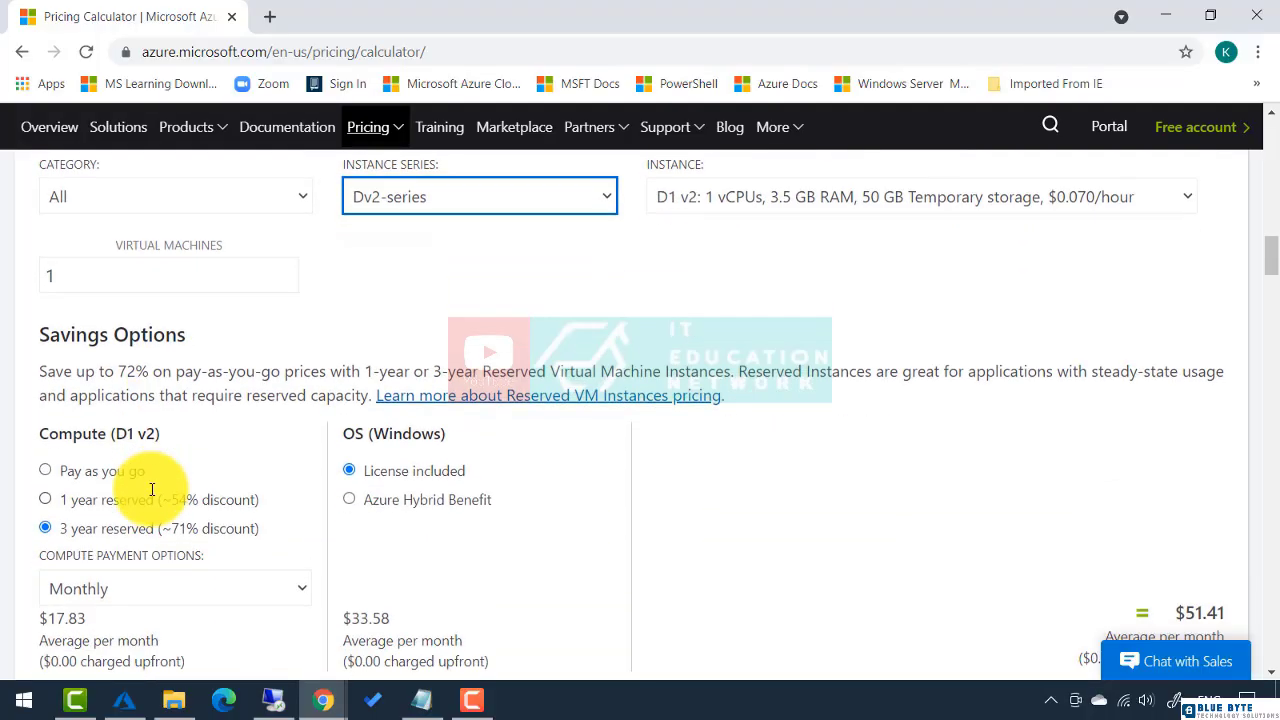
scroll(152, 489, down, 1)
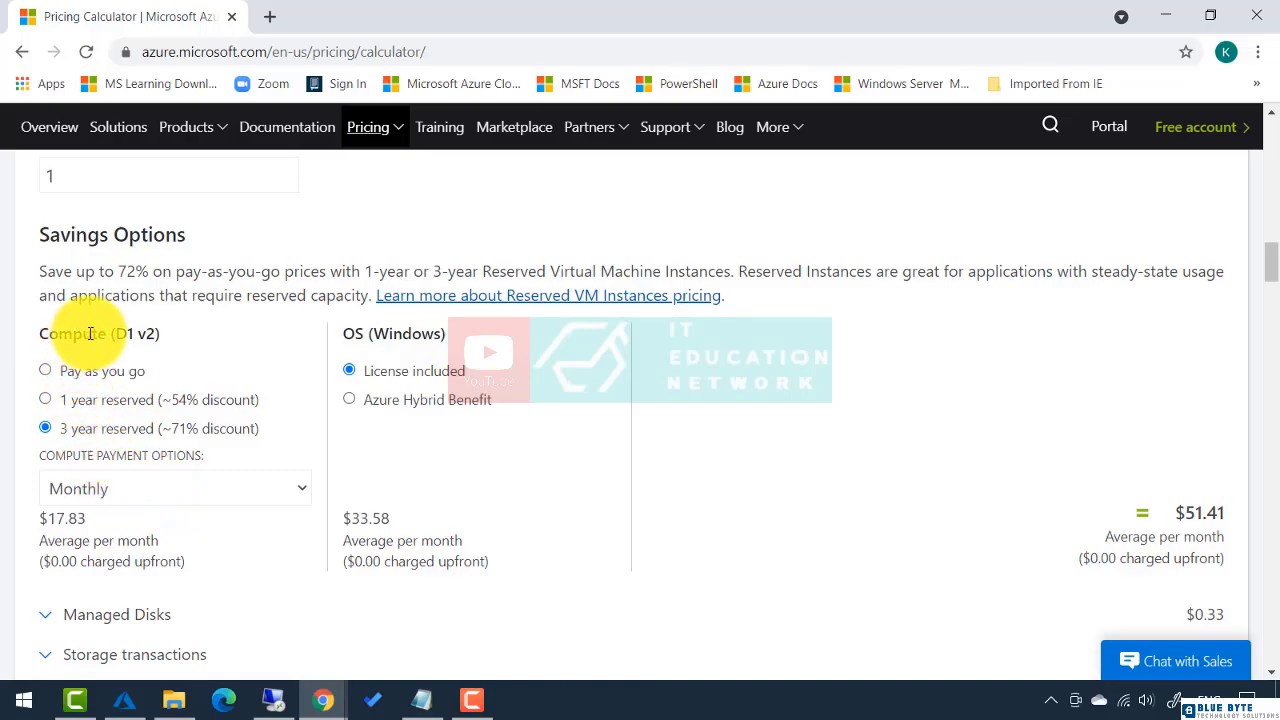
click(47, 371)
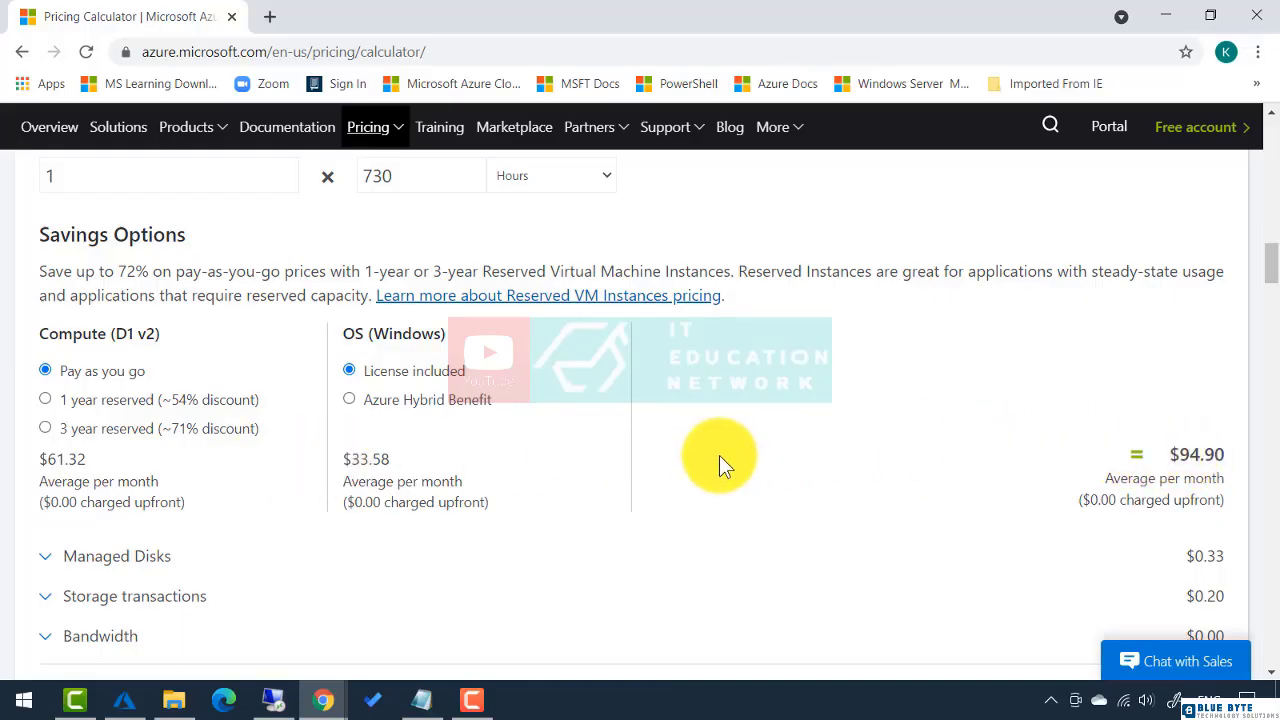
click(45, 400)
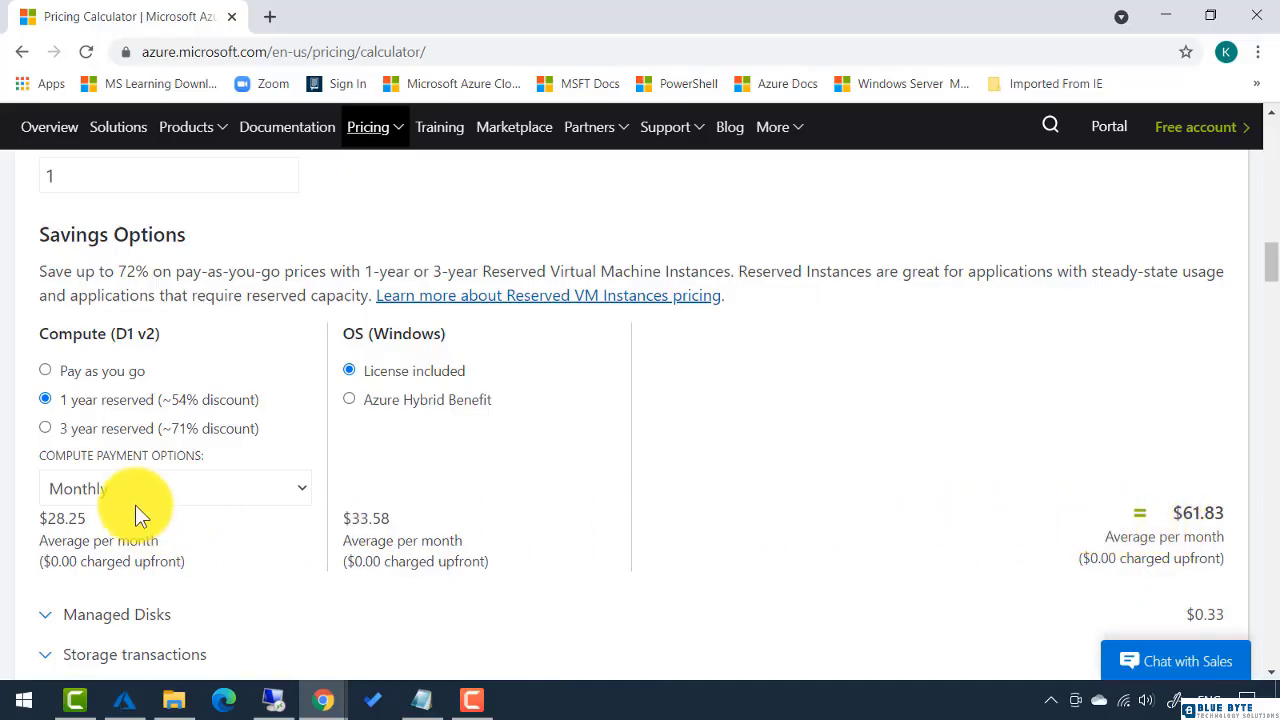
click(43, 426)
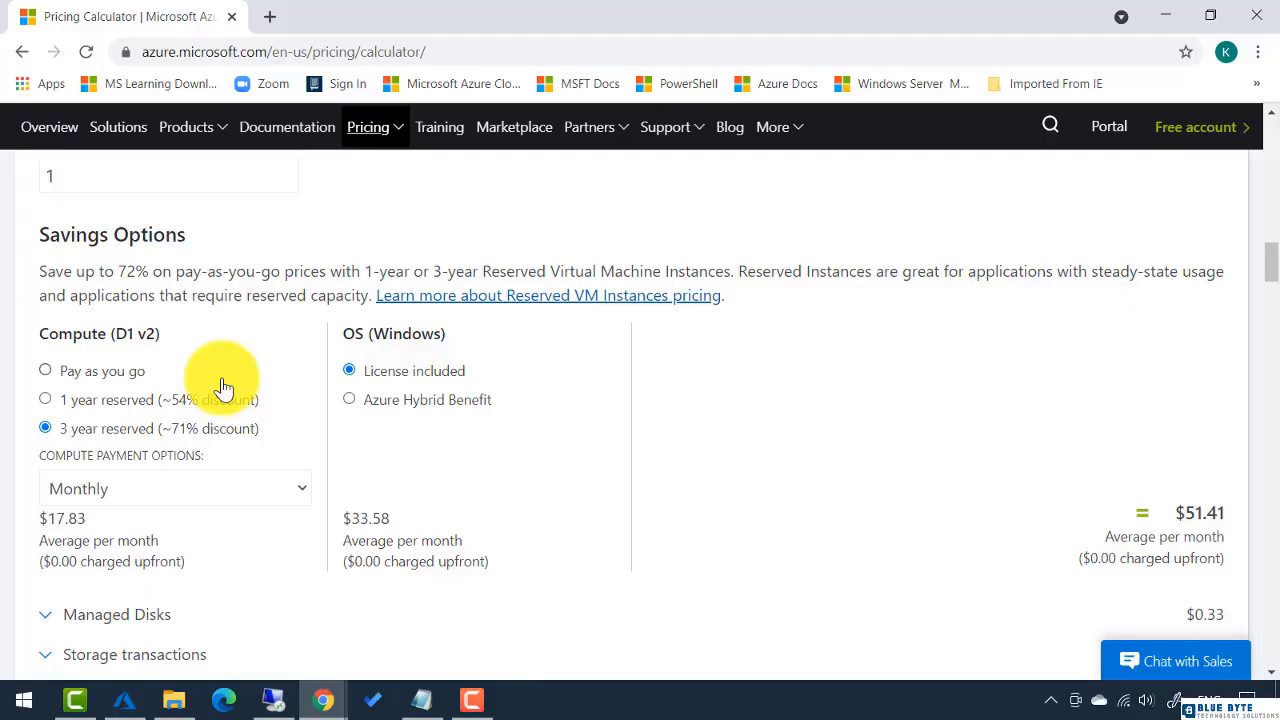
Review the virtual machine's managed disks, storage transactions, bandwidth and monthly cost, and show the site's available pricing resources
scroll(222, 388, down, 1)
scroll(222, 386, down, 1)
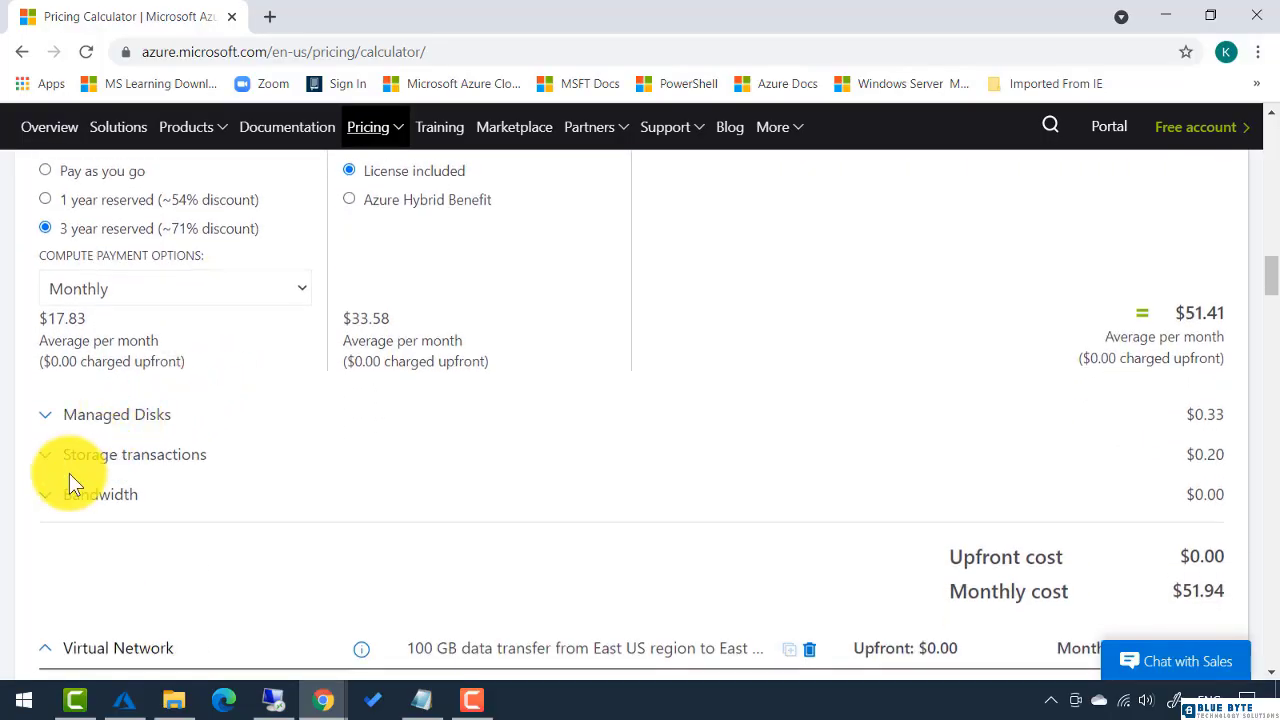
scroll(70, 490, down, 2)
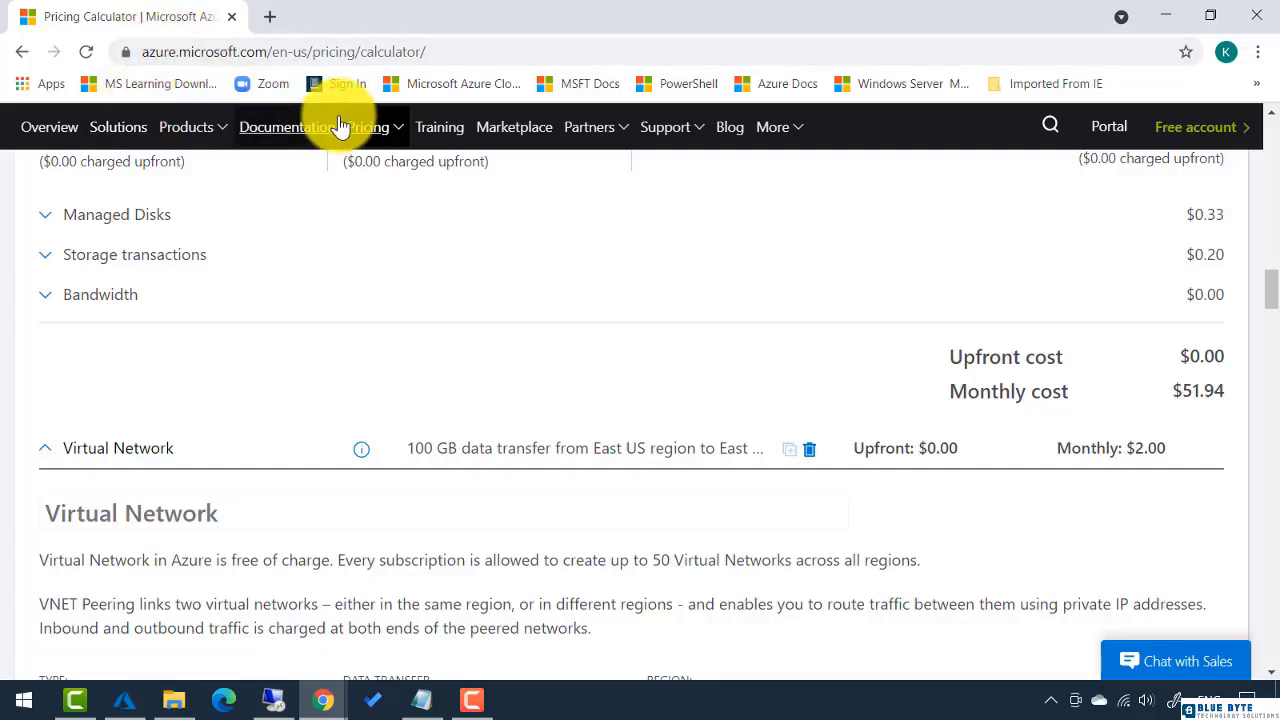
click(397, 128)
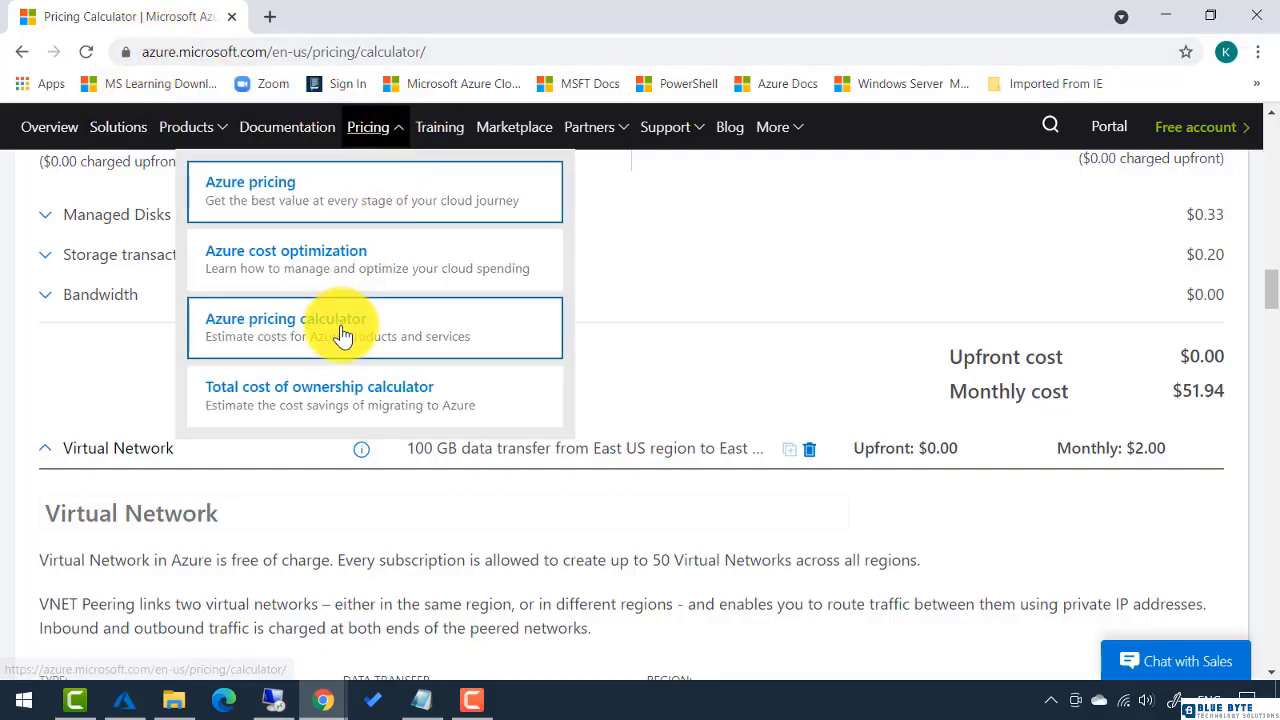